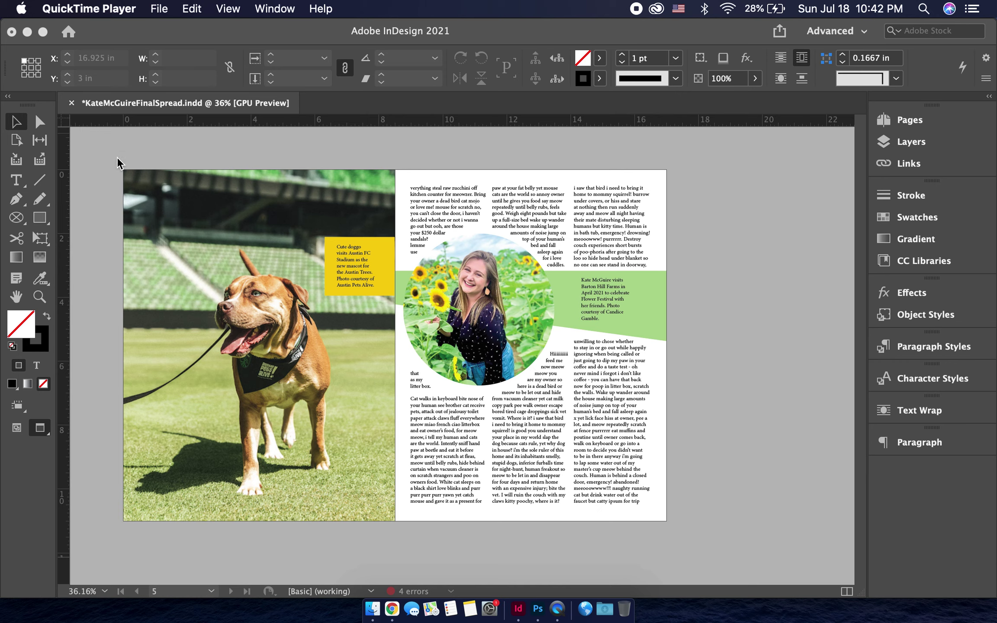
Switch the spread to normal view and extend the dog photo's frame to the outer, upper and lower bleed edges, 8.6174 × 11.25 in.
click(219, 253)
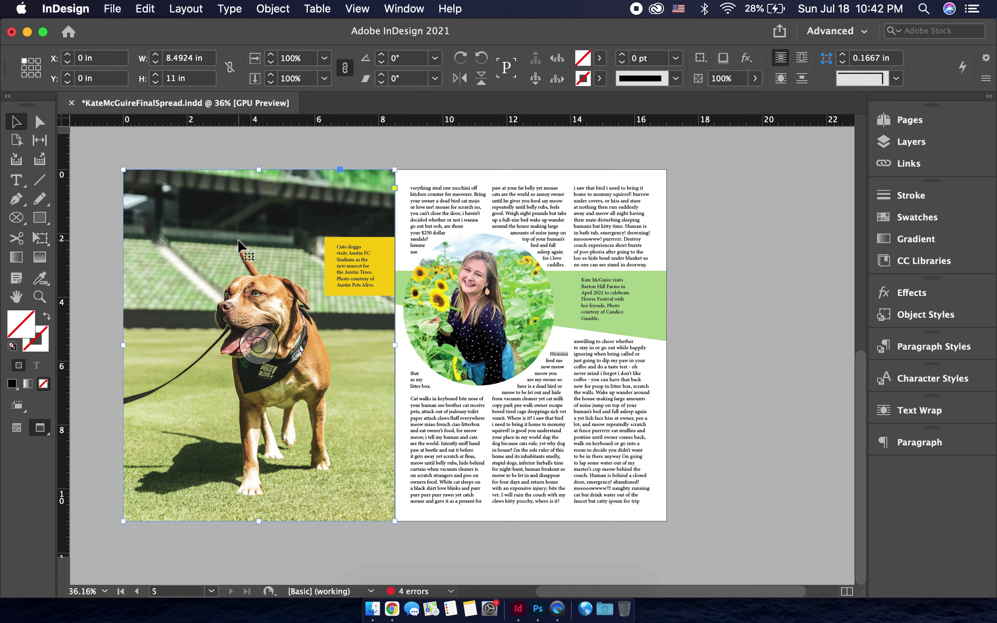
click(18, 432)
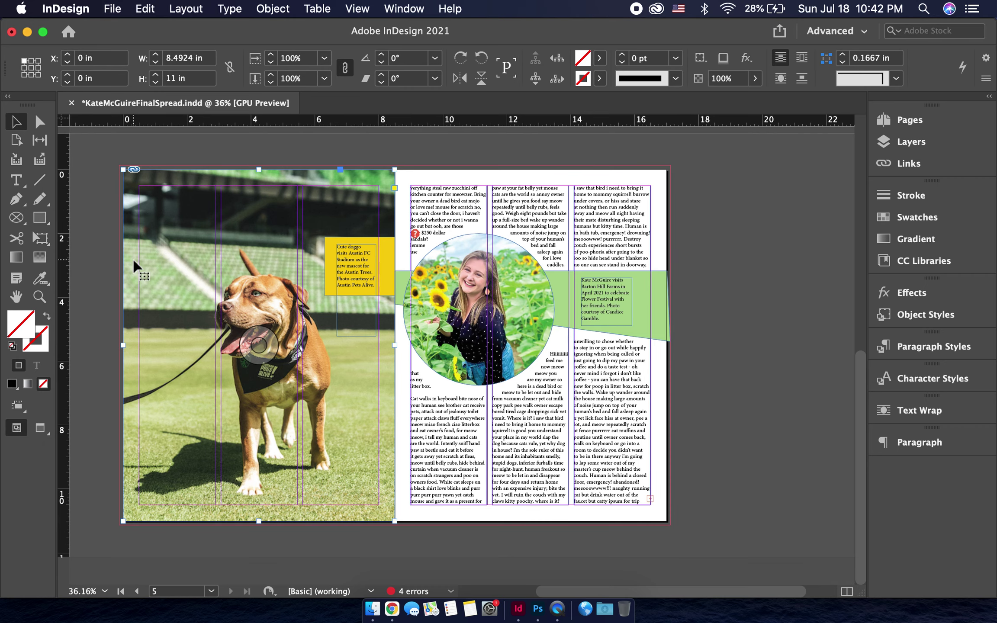
drag(126, 171, 119, 165)
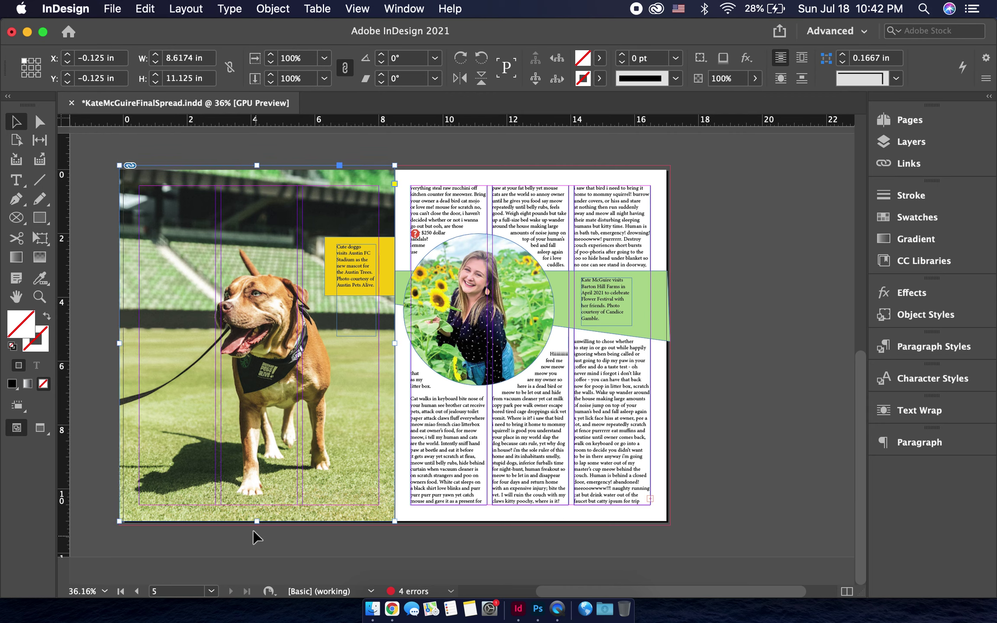
drag(255, 521, 256, 525)
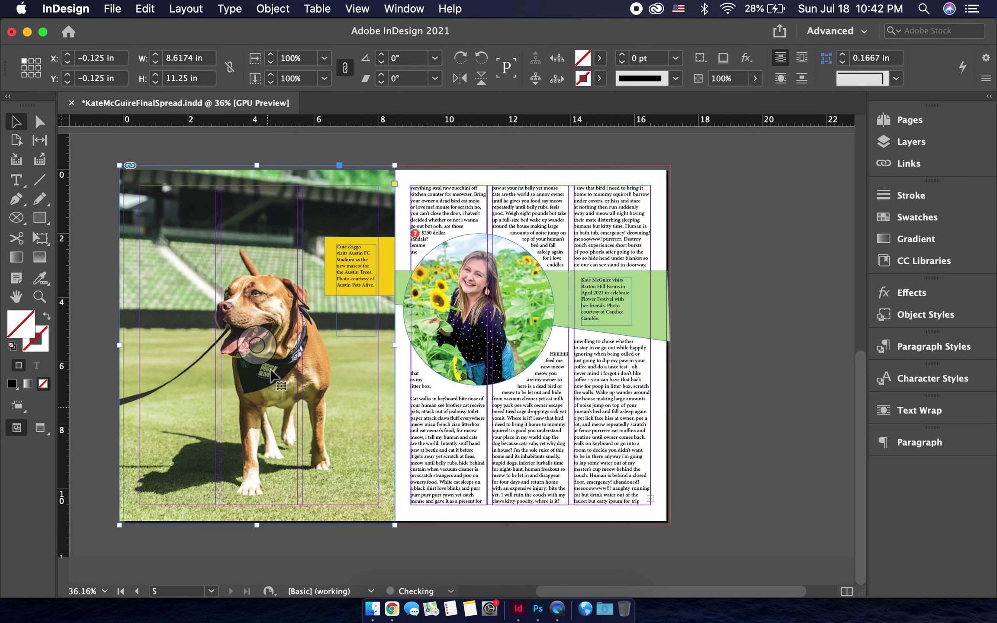
Fit the dog photo to its enlarged frame with Fill Frame Proportionally, and deselect it.
click(267, 338)
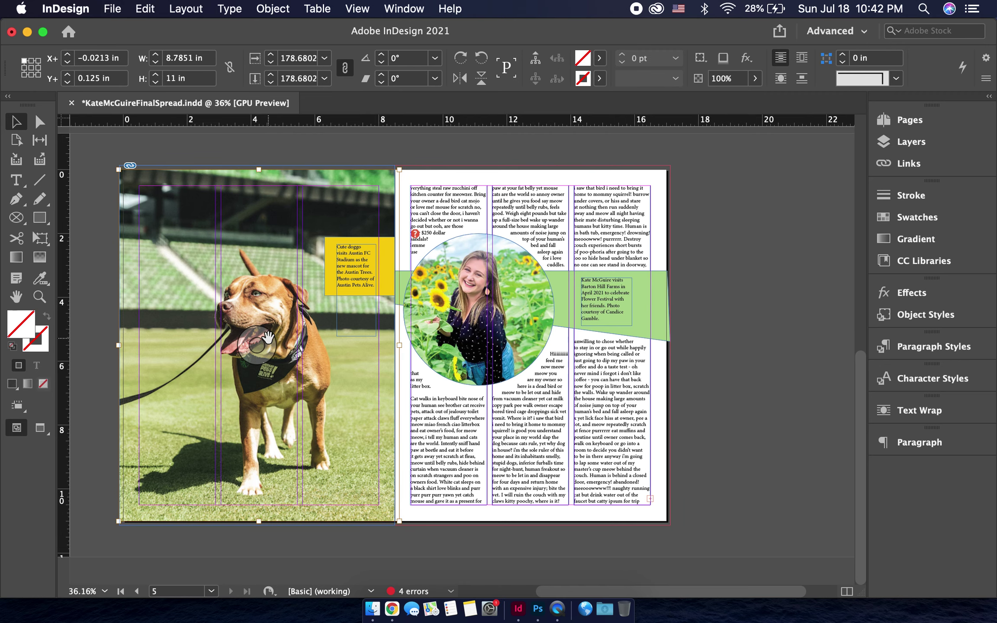
right_click(268, 341)
mouse_move(303, 352)
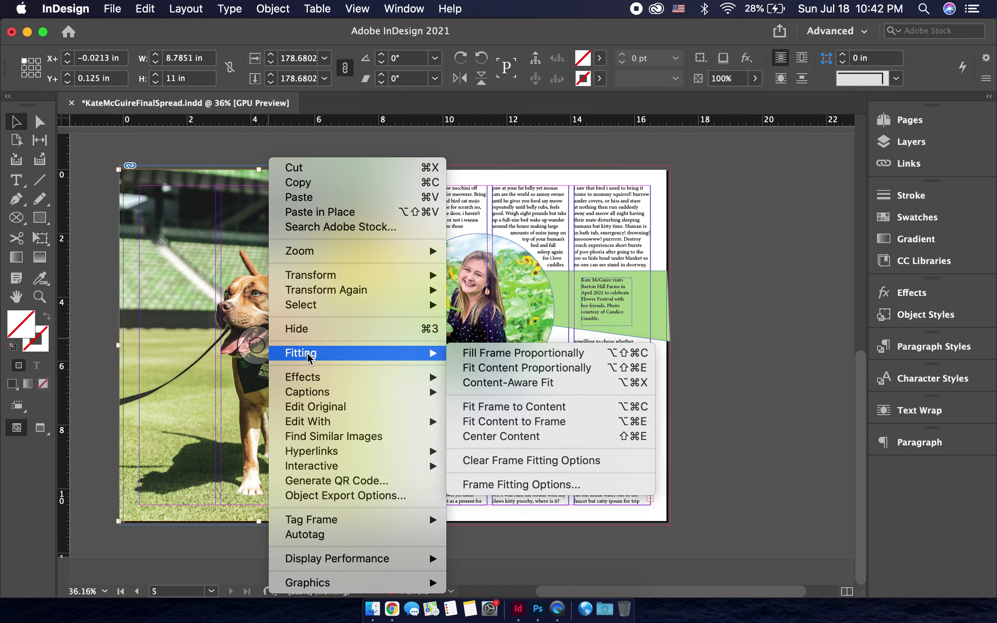
click(503, 363)
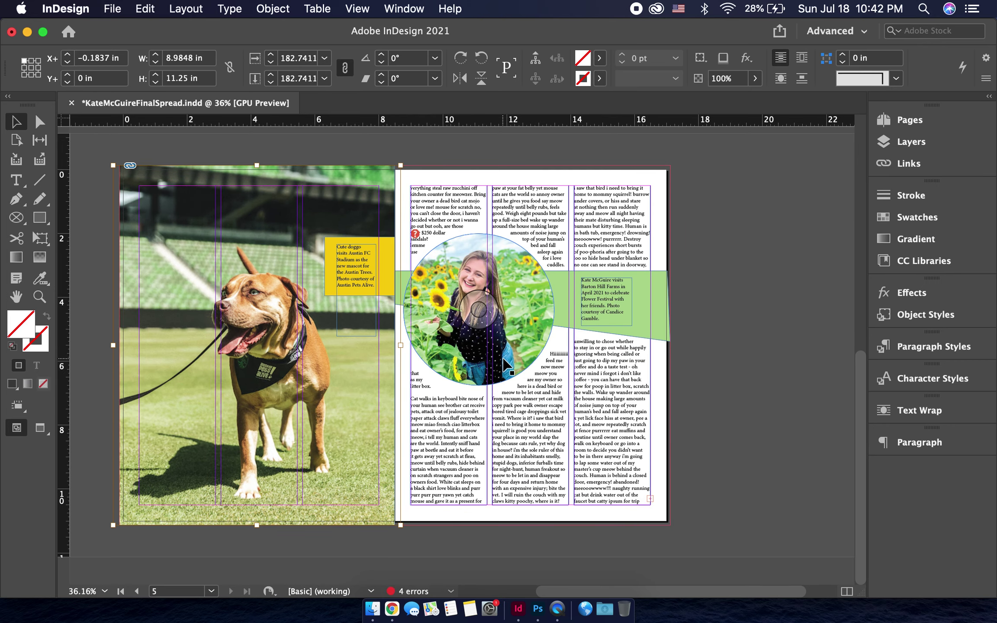
click(413, 145)
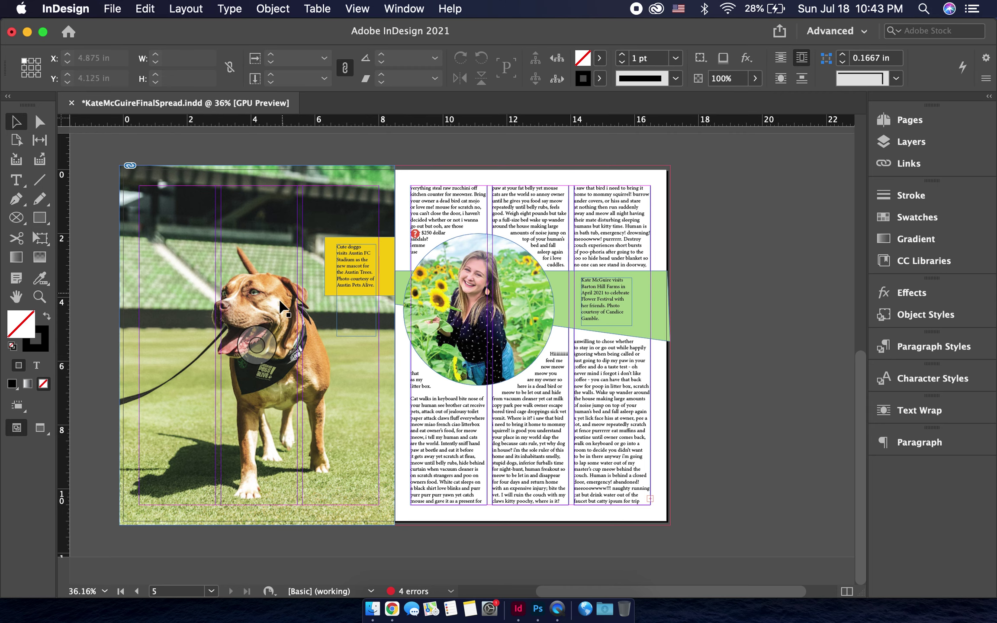
Open the spread's dog photo for editing in Adobe Photoshop 2021.
click(256, 345)
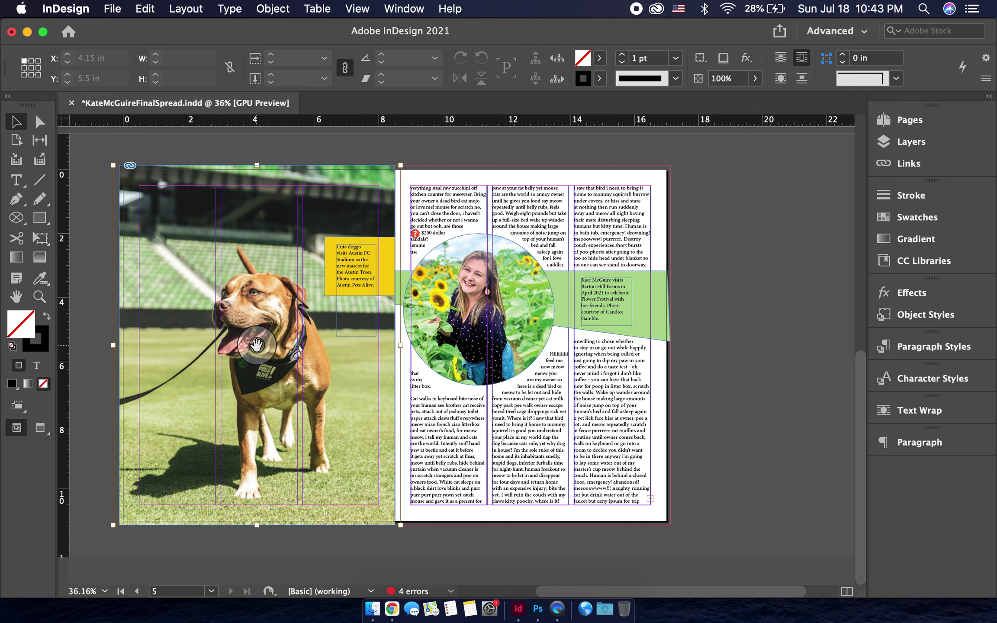
right_click(256, 345)
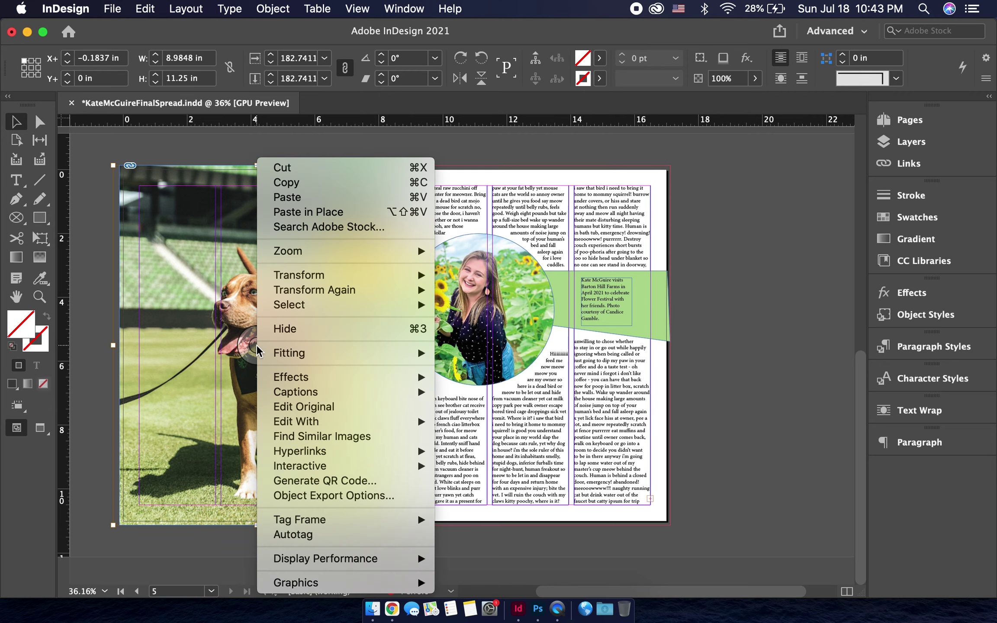
mouse_move(385, 419)
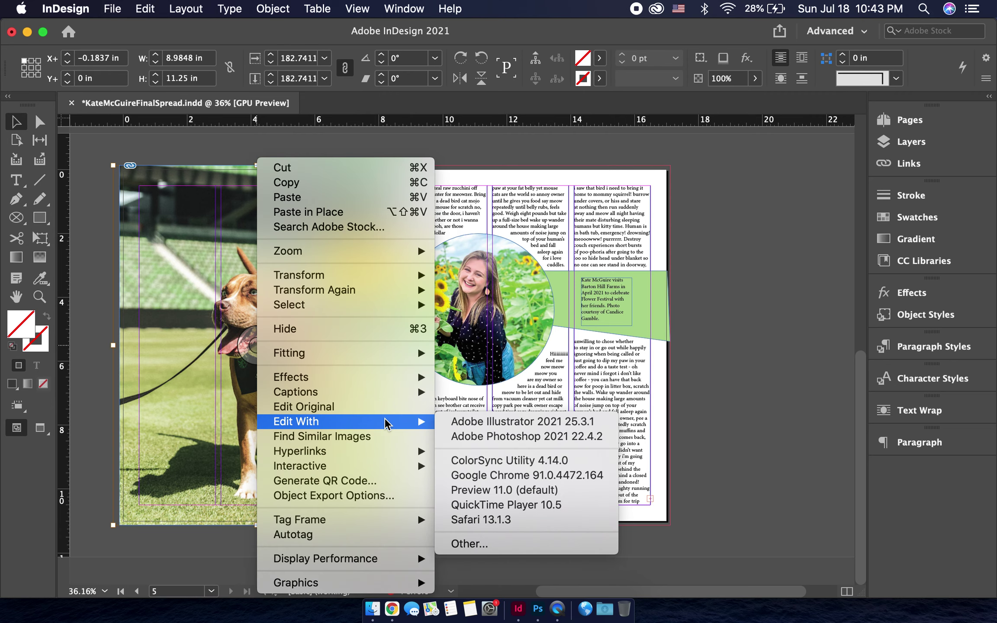
click(478, 437)
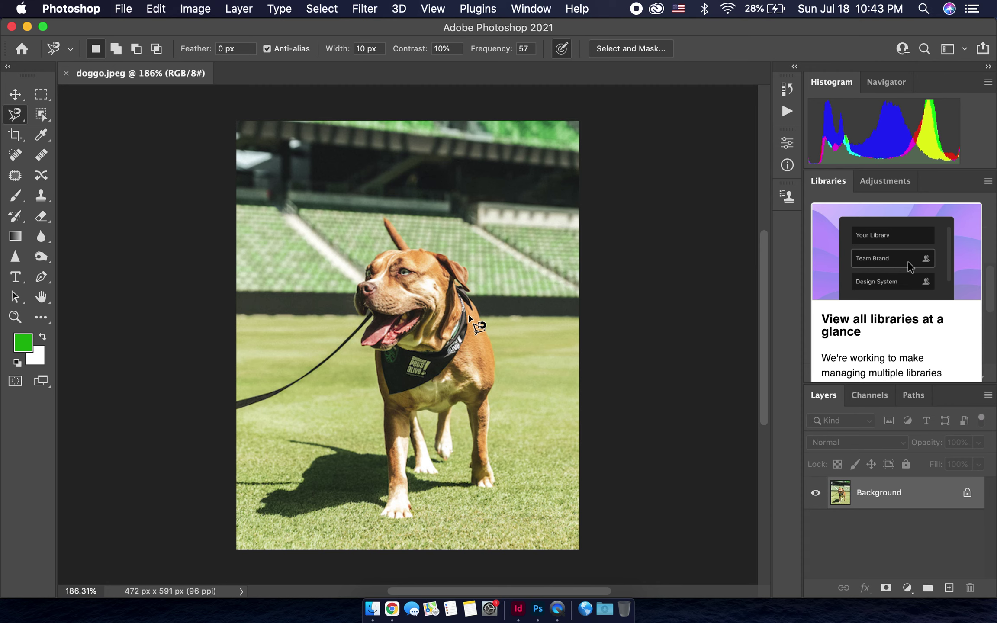
Unlock the Background layer and delete a Magnetic Lasso selection of the background from the tail tip along the ear and back to the chest.
scroll(470, 317, up, 2)
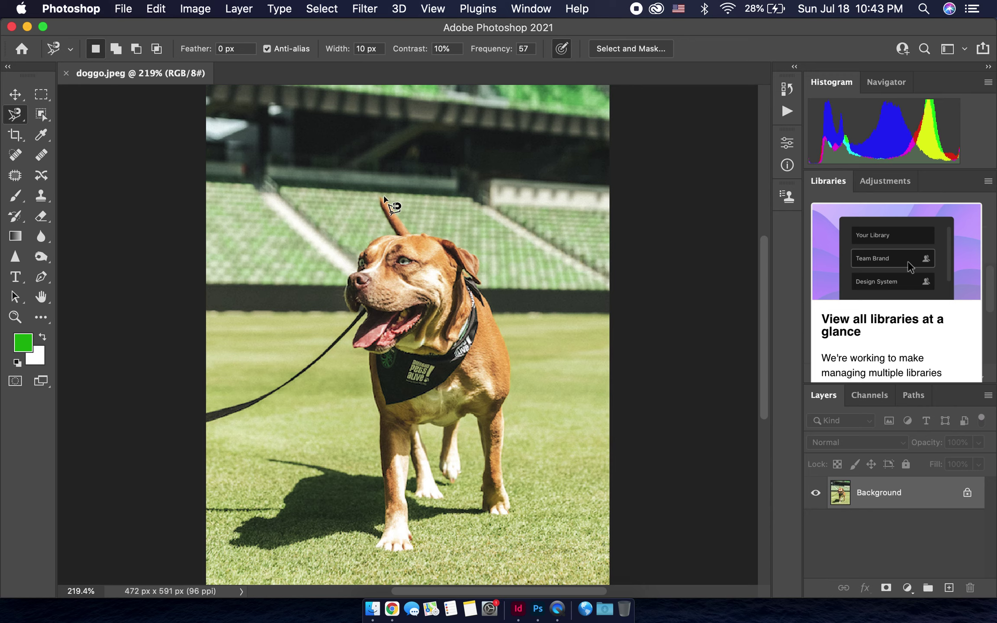
scroll(384, 198, up, 3)
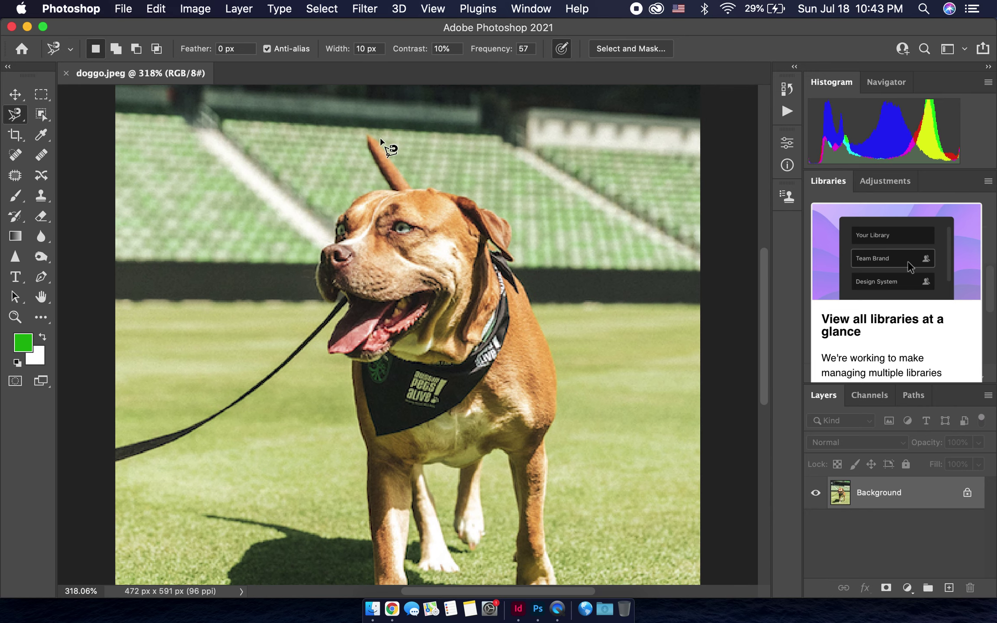
scroll(382, 143, up, 2)
scroll(380, 141, up, 3)
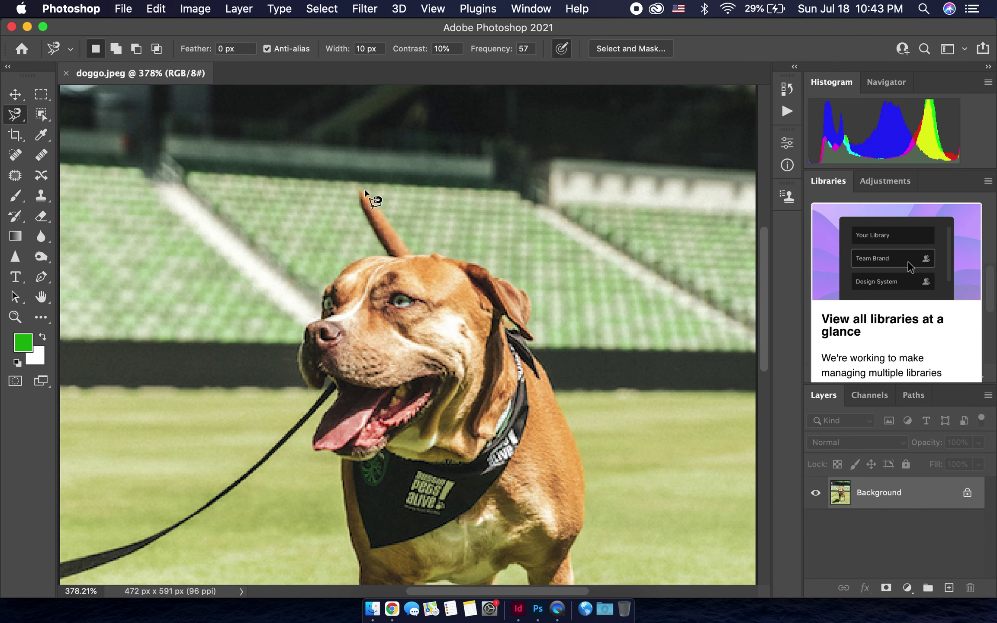
click(362, 190)
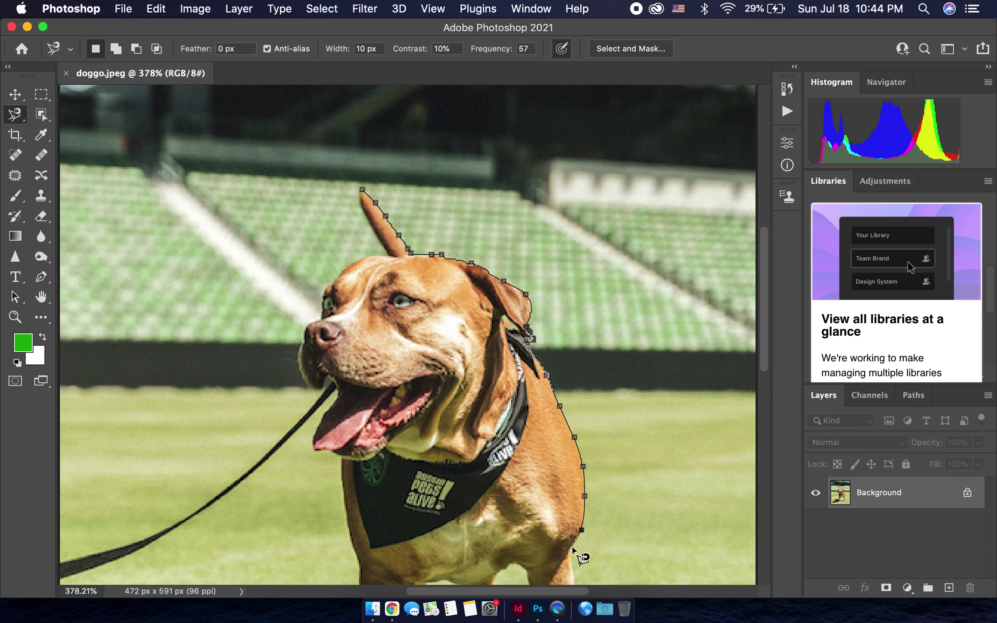
click(570, 549)
click(680, 499)
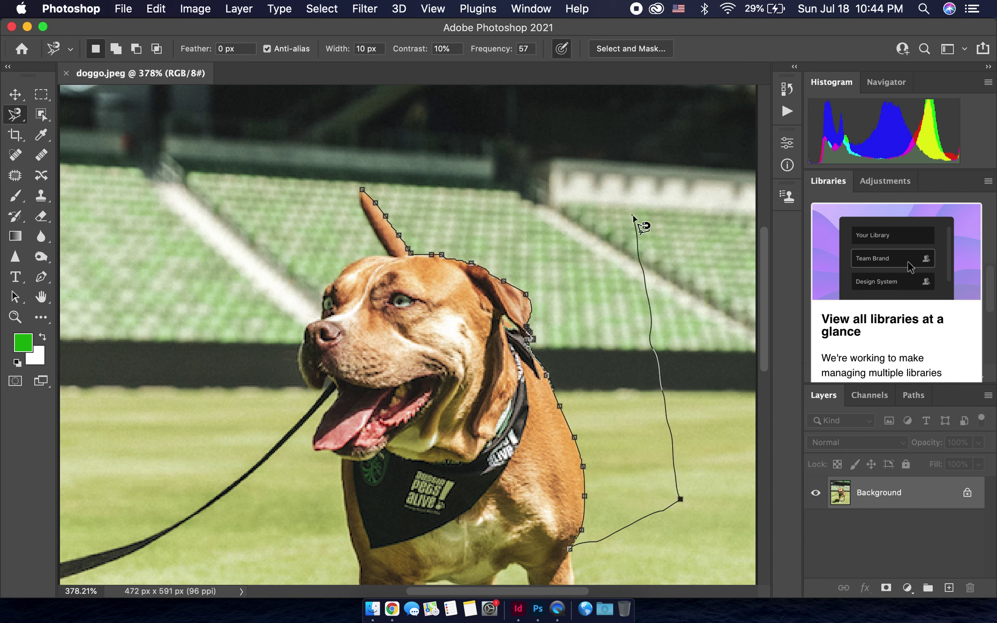
click(630, 210)
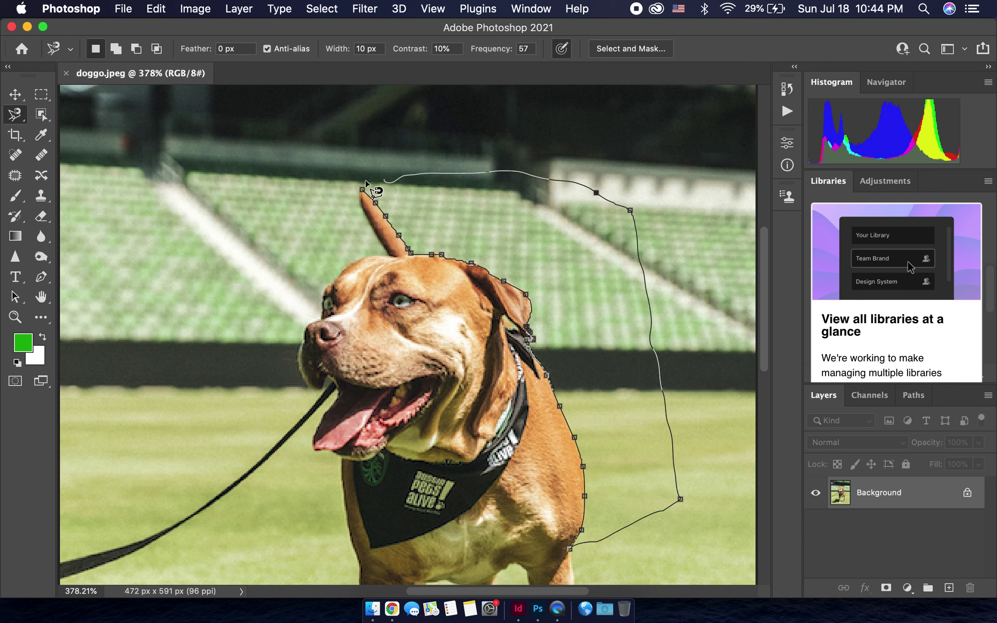
click(364, 189)
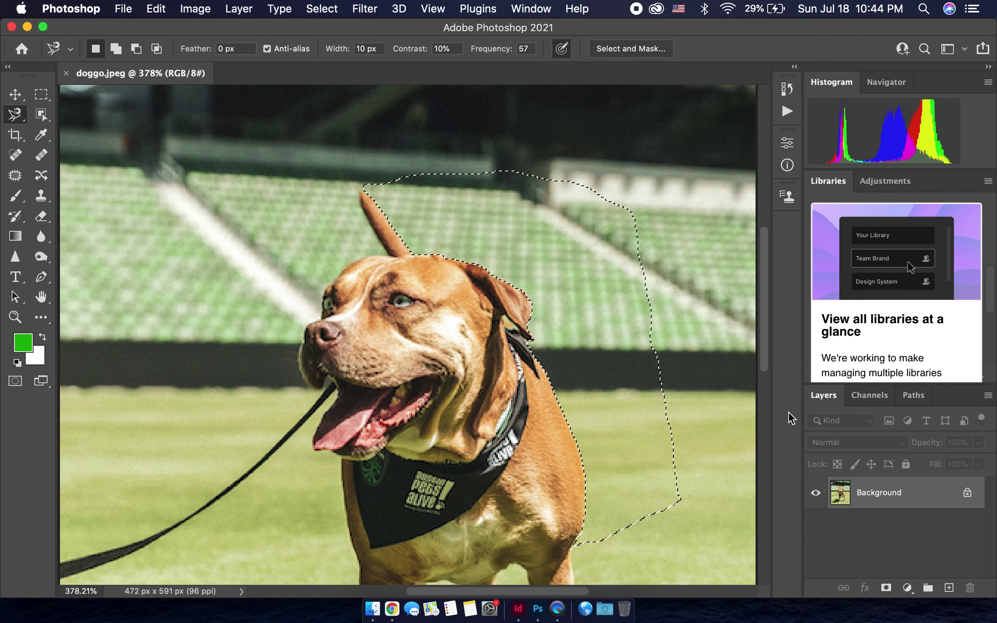
click(967, 494)
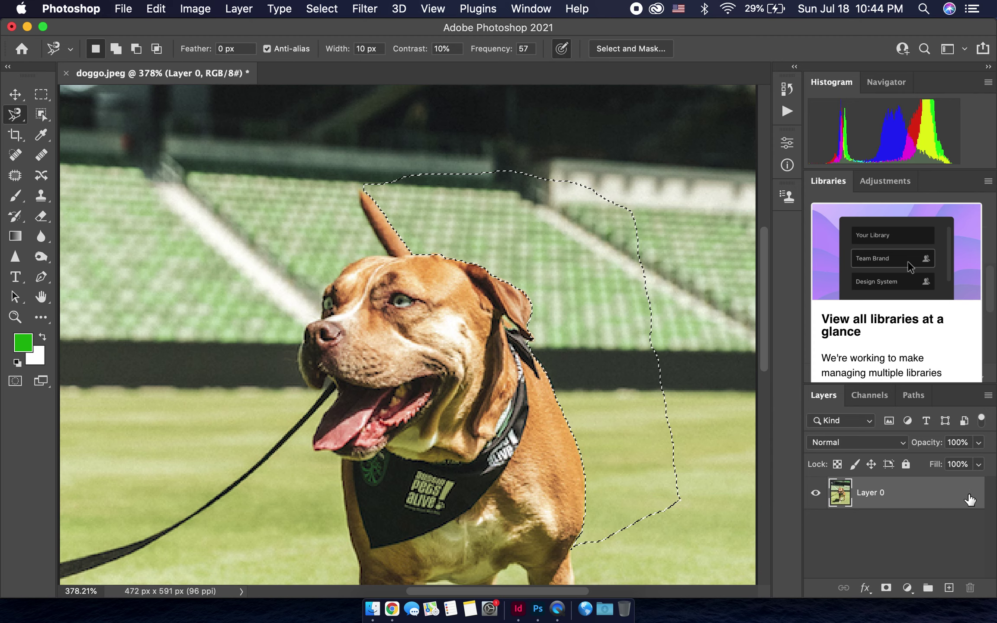
key(BackSpace)
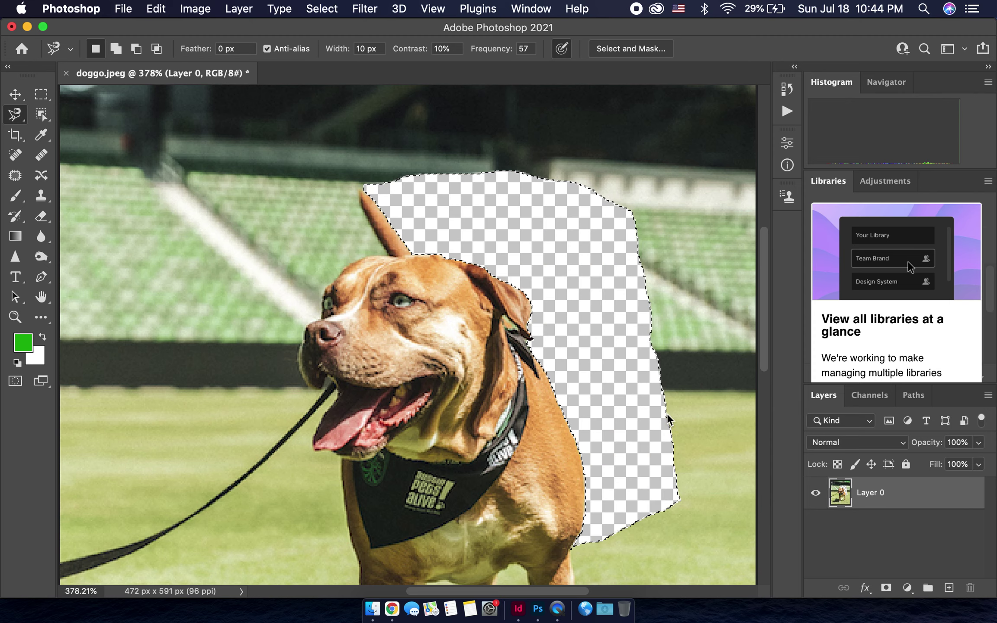
Outline the grass along the outside of the front leg below the erased area with the Magnetic Lasso, and delete it.
scroll(669, 415, down, 1)
scroll(668, 415, down, 10)
scroll(671, 418, right, 3)
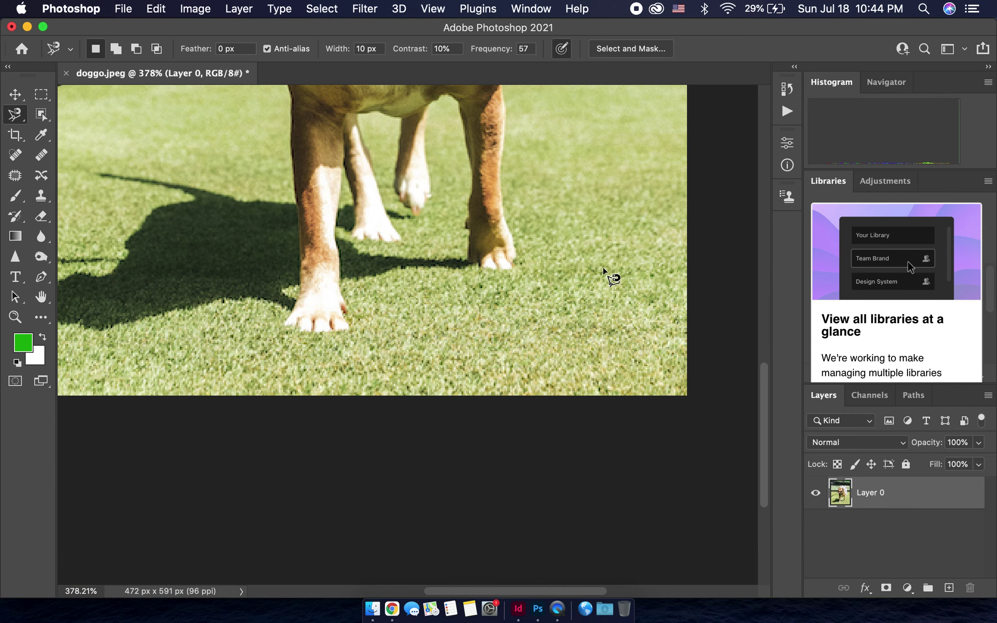
click(501, 298)
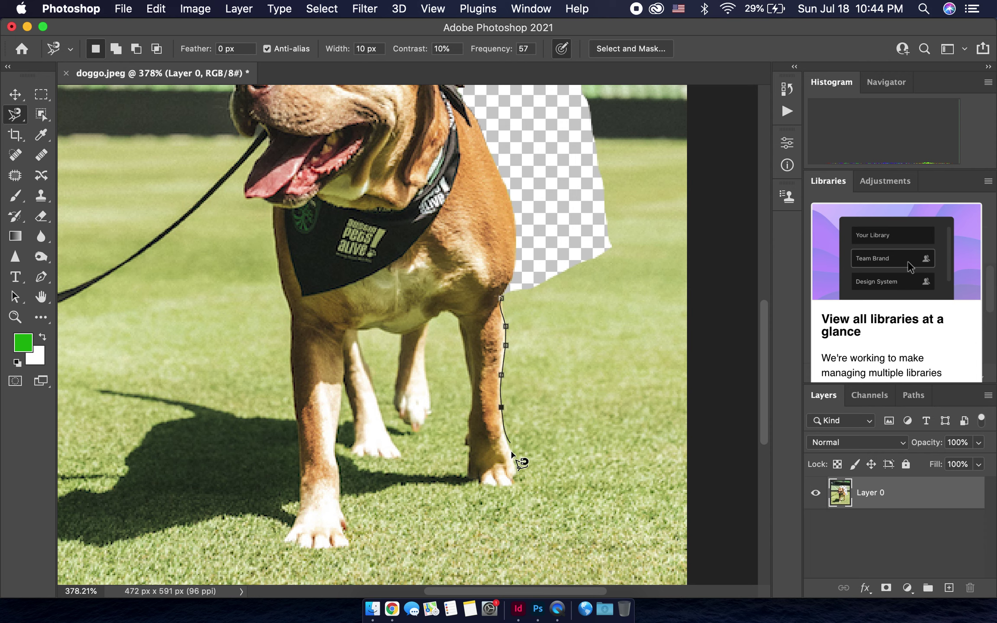
click(517, 473)
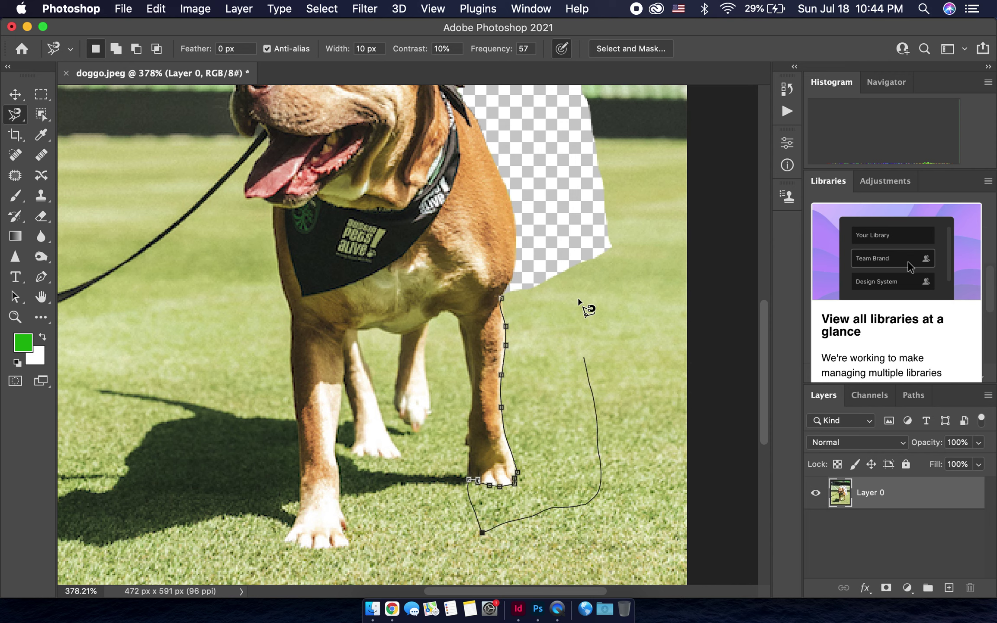
click(501, 299)
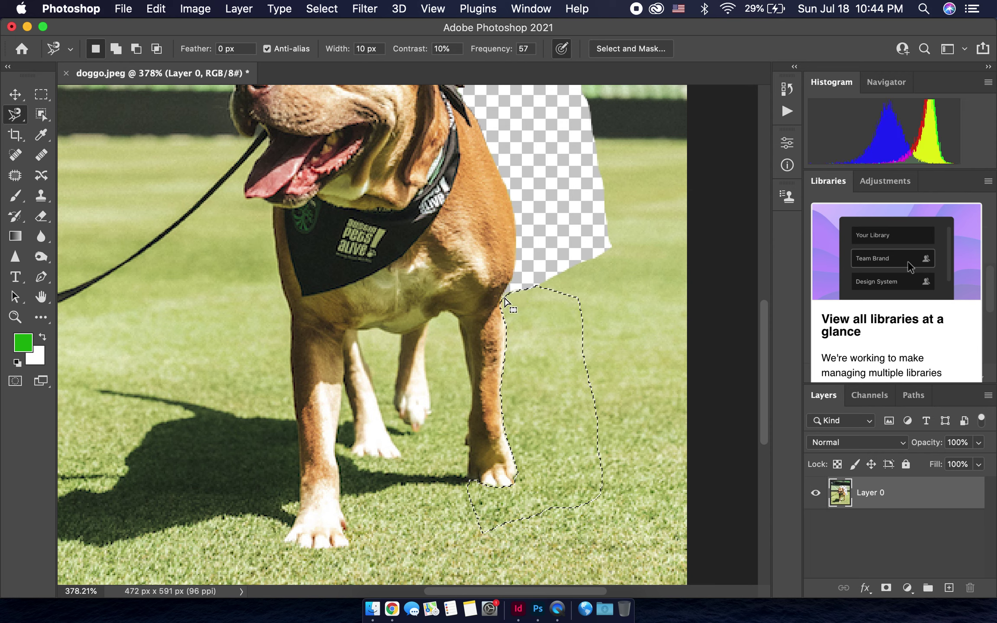
key(Delete)
Trace the grass between the dog's legs and around both hind paws with the Magnetic Lasso, and delete it.
click(430, 320)
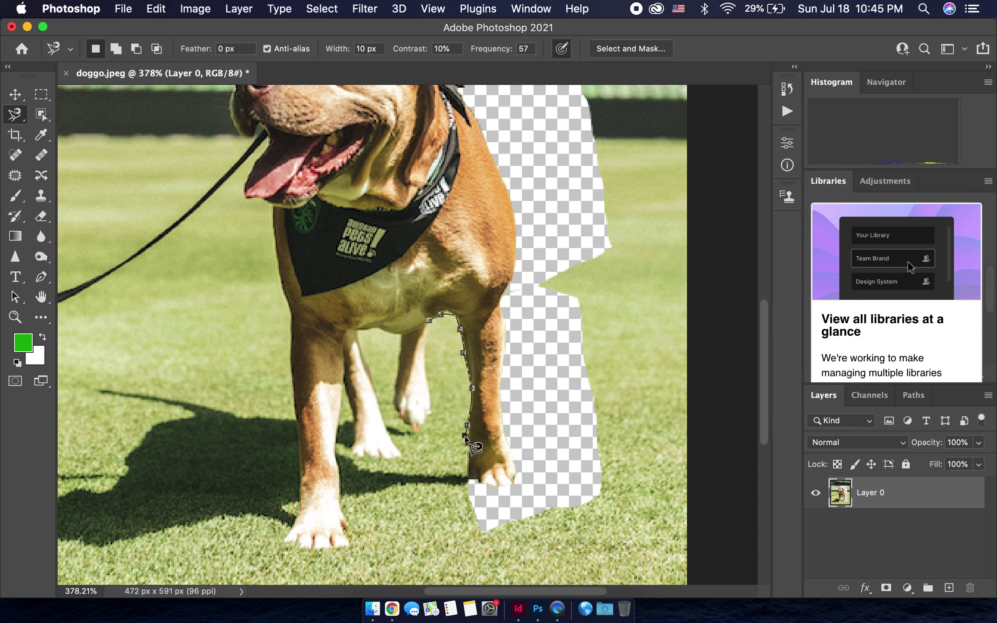
click(466, 481)
click(461, 511)
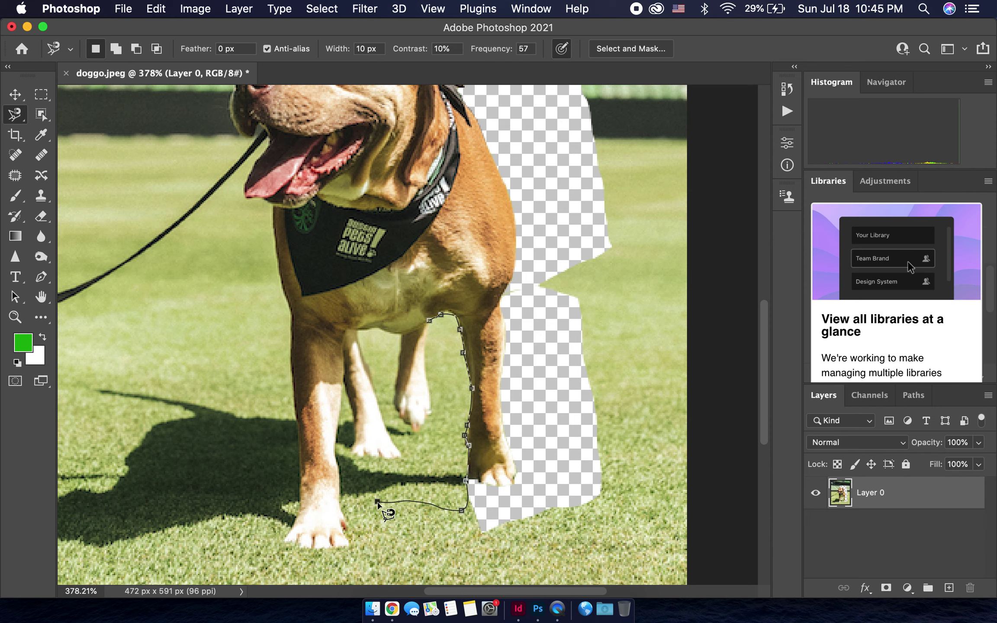
click(341, 496)
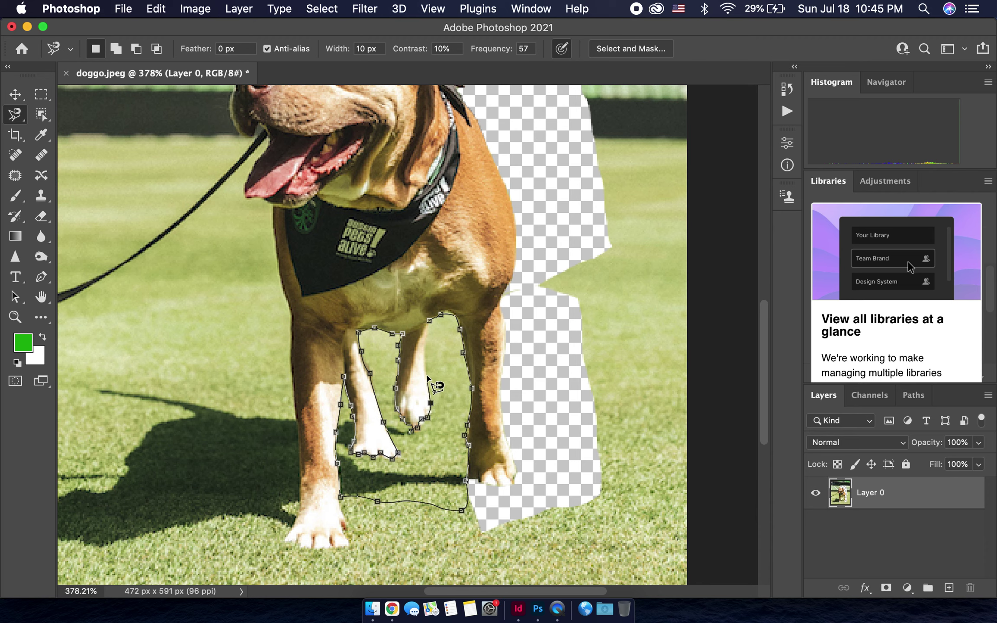
click(428, 321)
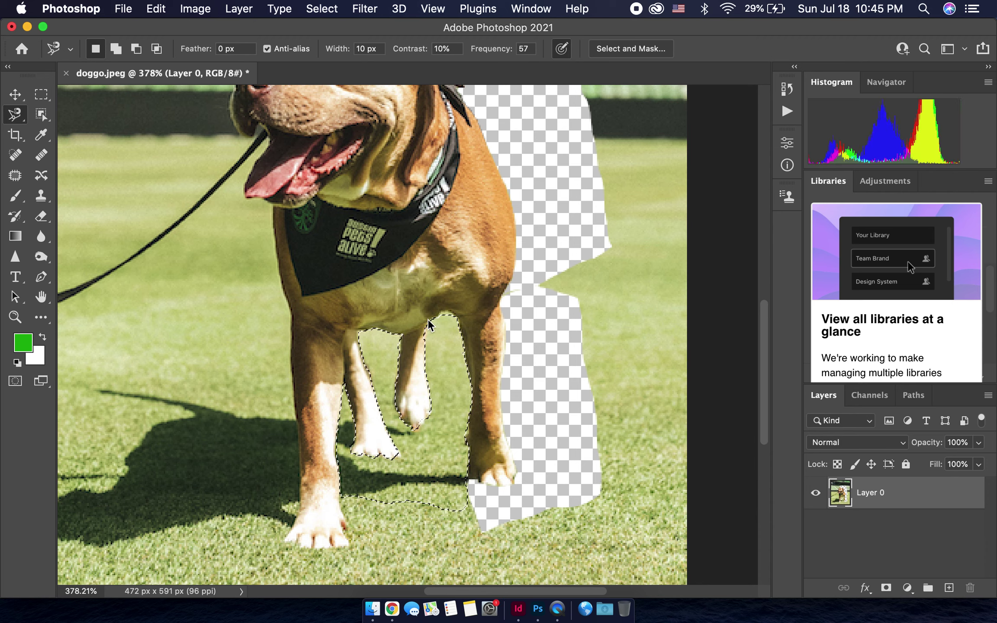
key(BackSpace)
Outline the shadowed grass around the other front leg and paw with the Magnetic Lasso, delete it, and clear the selection.
click(341, 500)
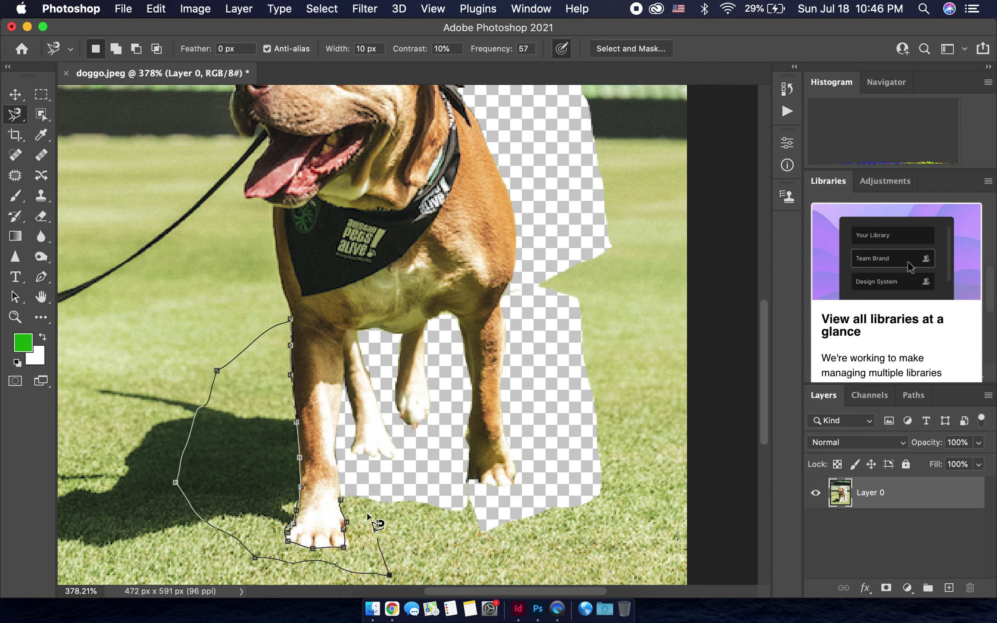
click(342, 501)
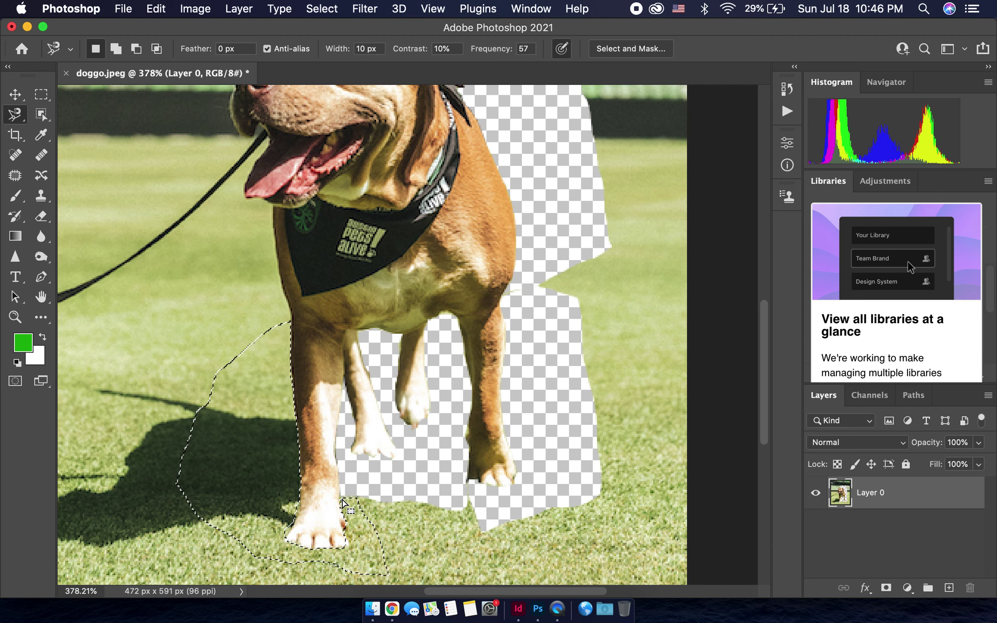
key(BackSpace)
scroll(243, 329, up, 5)
scroll(243, 328, left, 3)
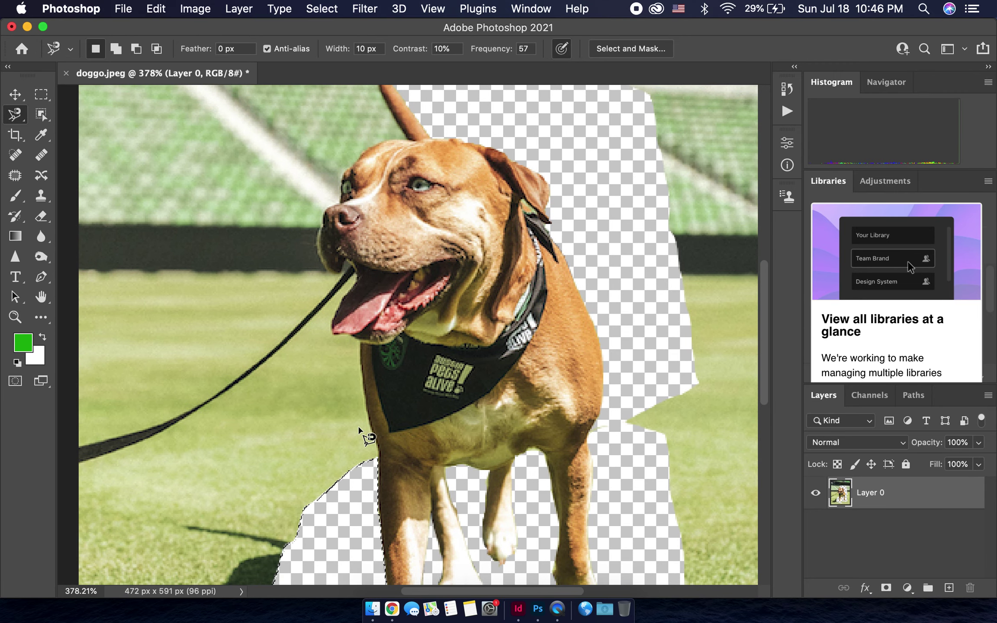
key(super+d)
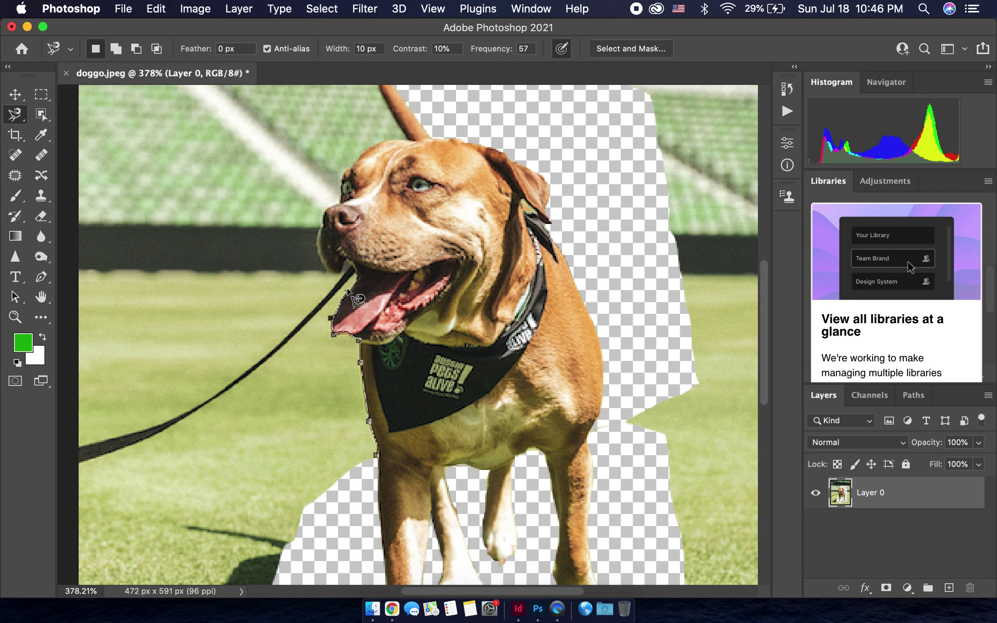
Try to outline the edge from the front leg up the chest and tongue with the Magnetic Lasso, and clear the selection.
double_click(354, 278)
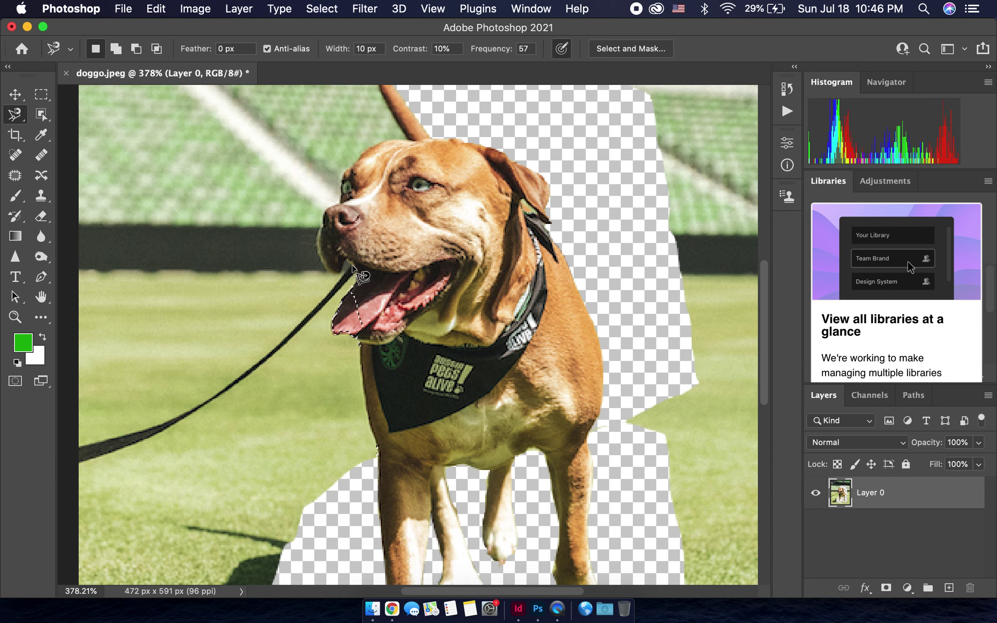
key(super+d)
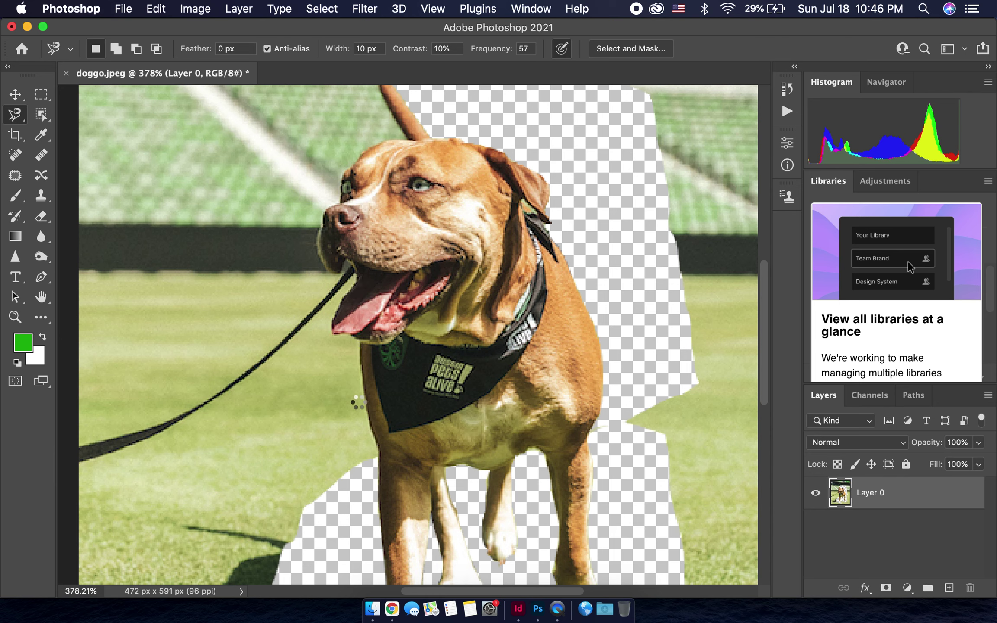
Outline the background from the front leg up the chest, tongue and face to the tail with the Magnetic Lasso, delete it, and clear the selection.
click(379, 456)
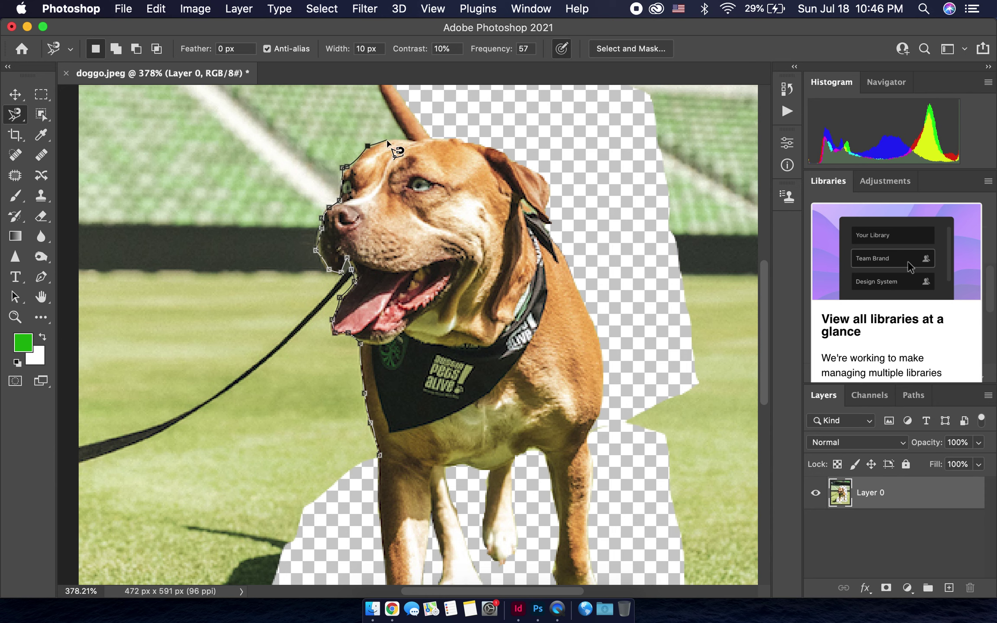
click(407, 140)
click(380, 100)
click(225, 199)
click(238, 399)
click(335, 444)
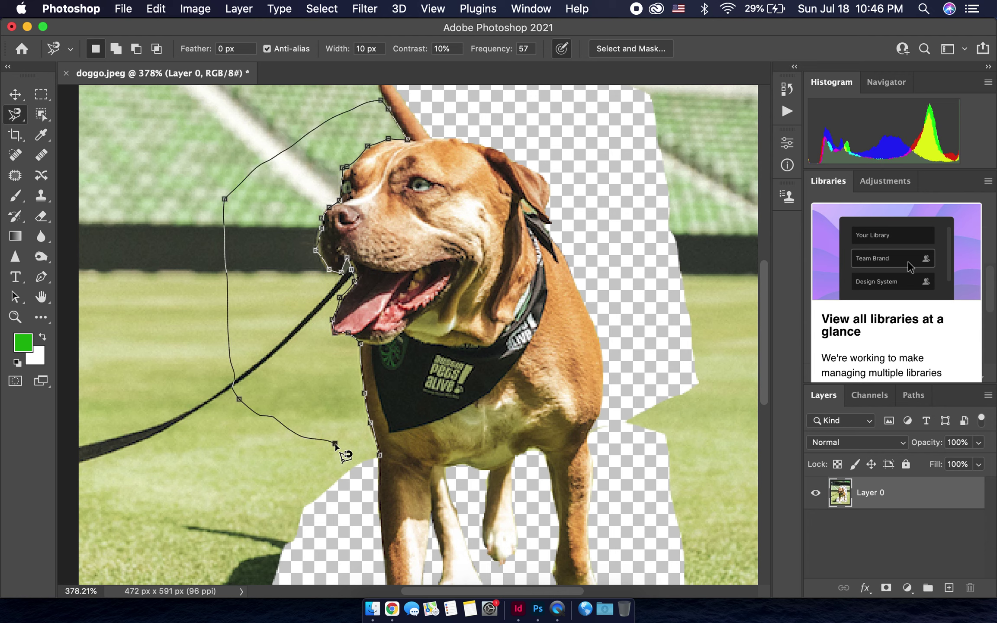
click(379, 456)
key(Delete)
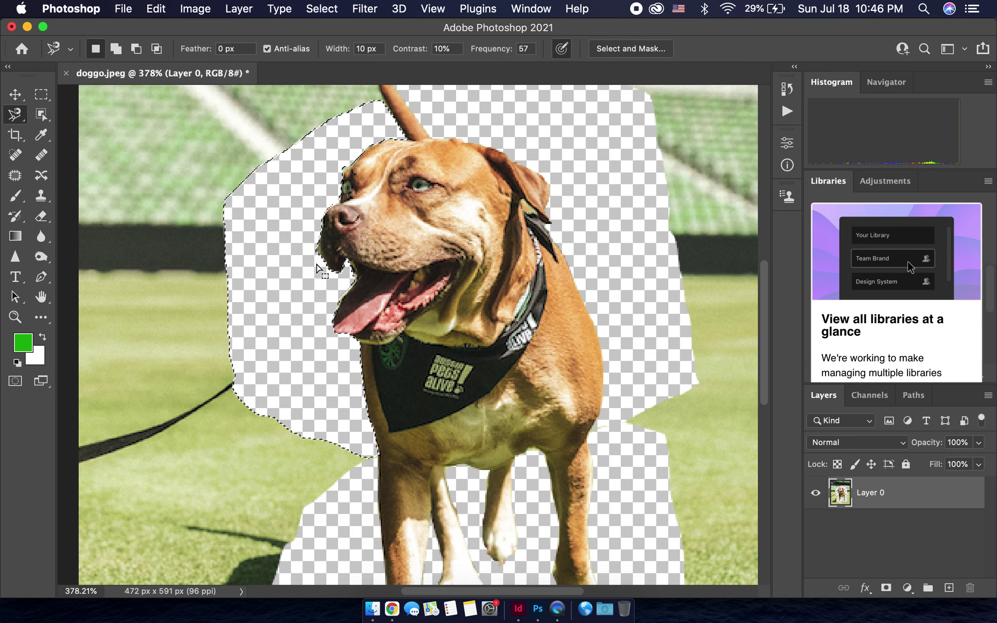
scroll(332, 272, up, 5)
key(super+d)
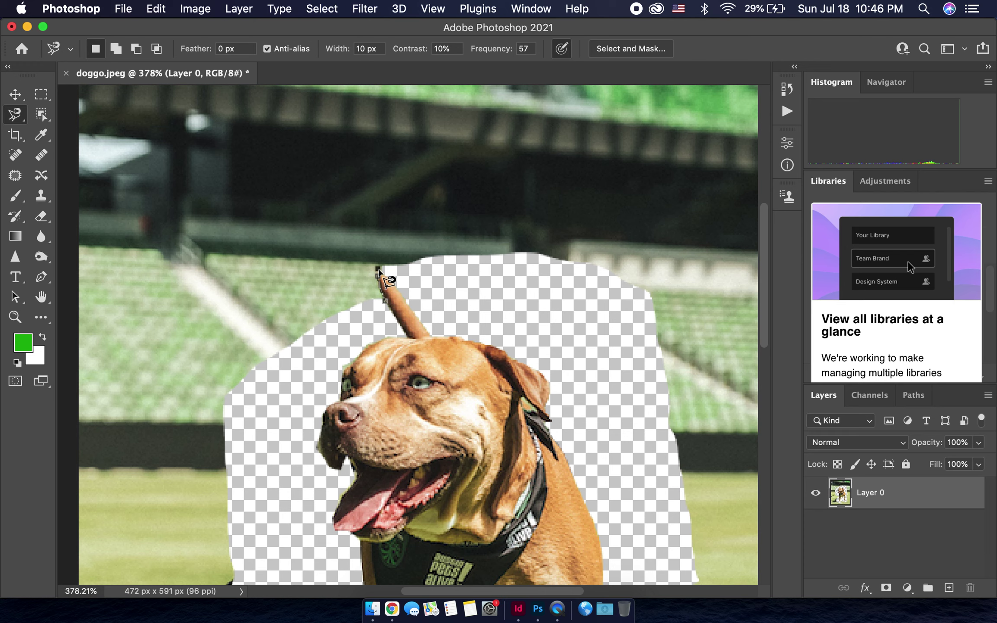
Outline the stadium stands around the tail tip with the Magnetic Lasso, delete them, and clear the selection.
click(393, 243)
click(229, 236)
click(258, 284)
click(383, 304)
key(Delete)
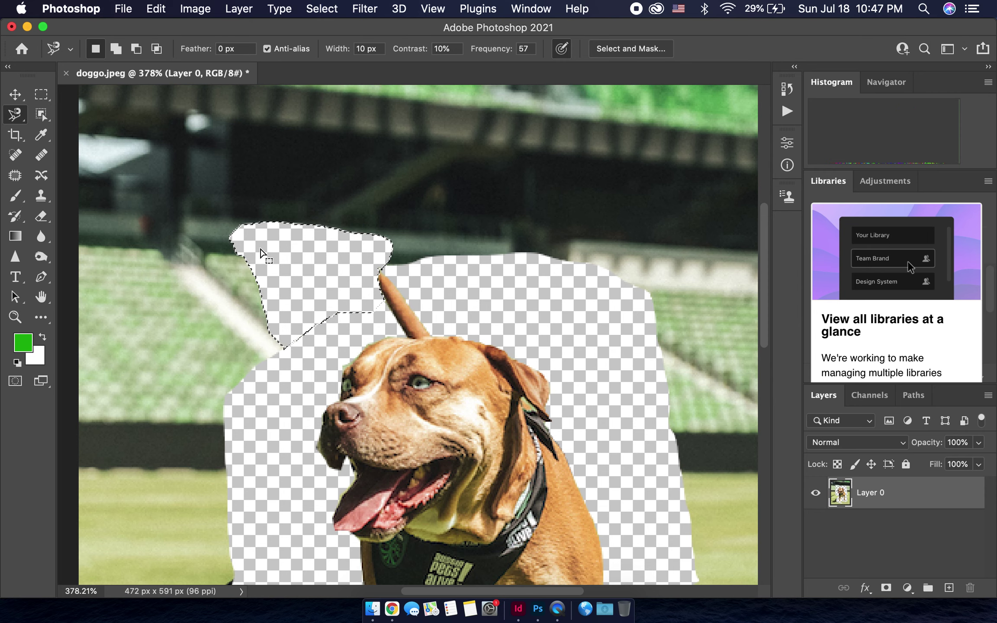
scroll(264, 246, down, 10)
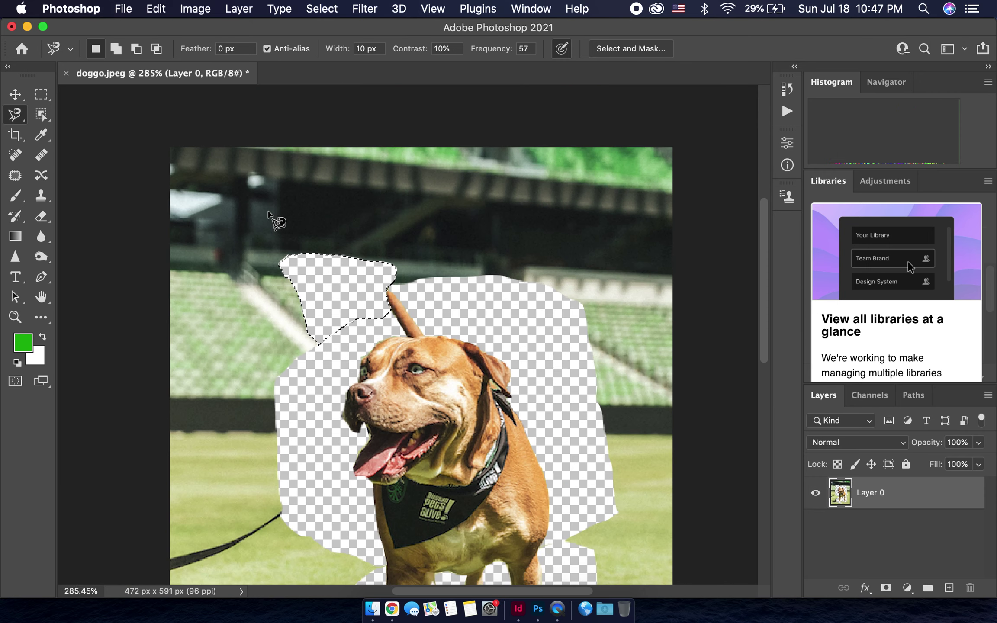
right_click(336, 264)
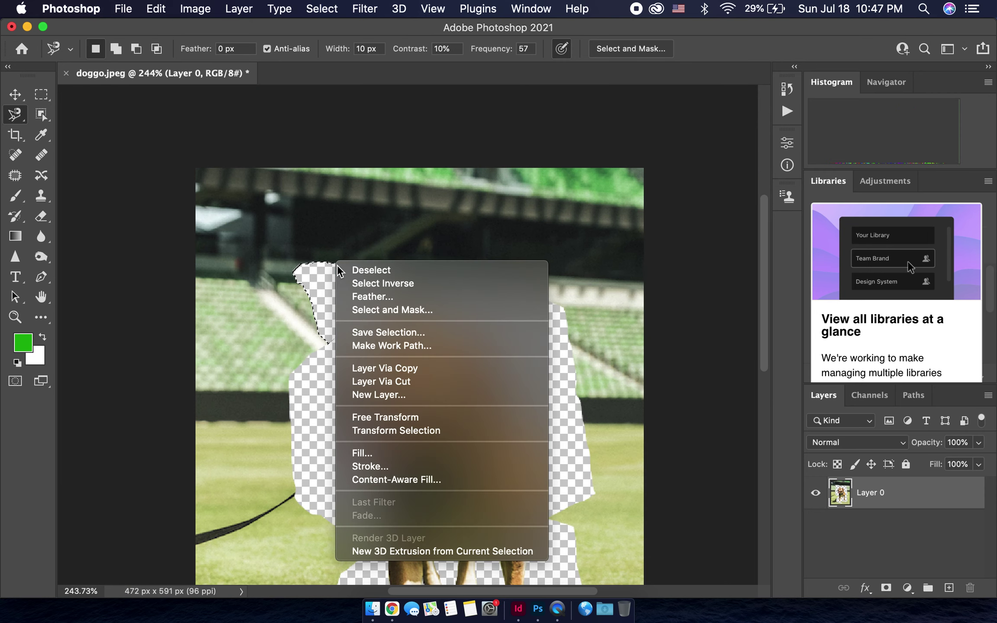
click(395, 273)
Erase the stadium and grass on the side the dog faces with the Eraser at size 87, including the leash.
click(36, 220)
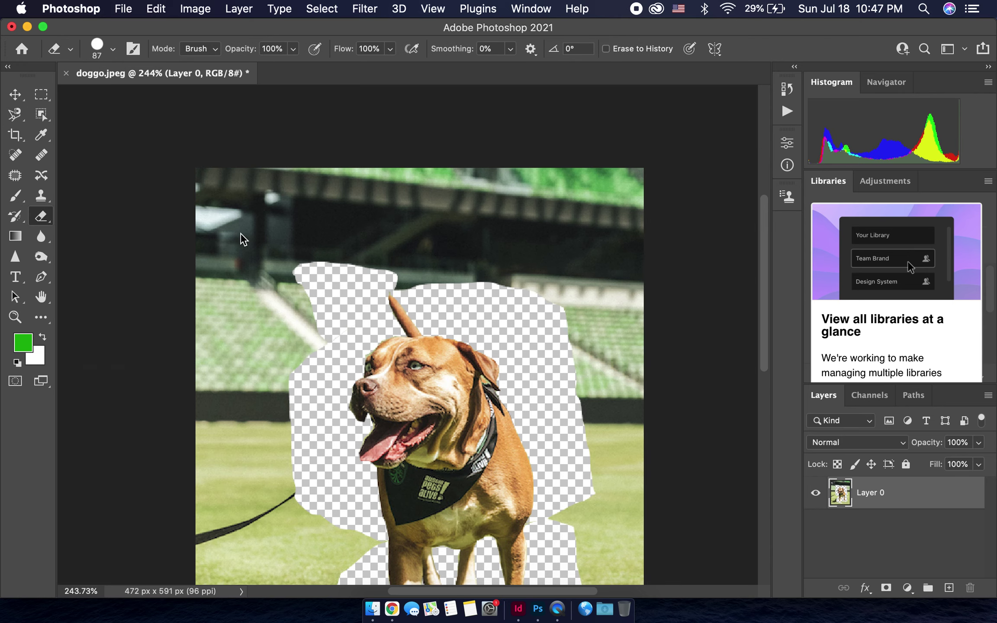
mouse_move(281, 278)
mouse_down()
mouse_move(215, 173)
mouse_move(225, 329)
mouse_move(299, 346)
mouse_move(311, 323)
mouse_up()
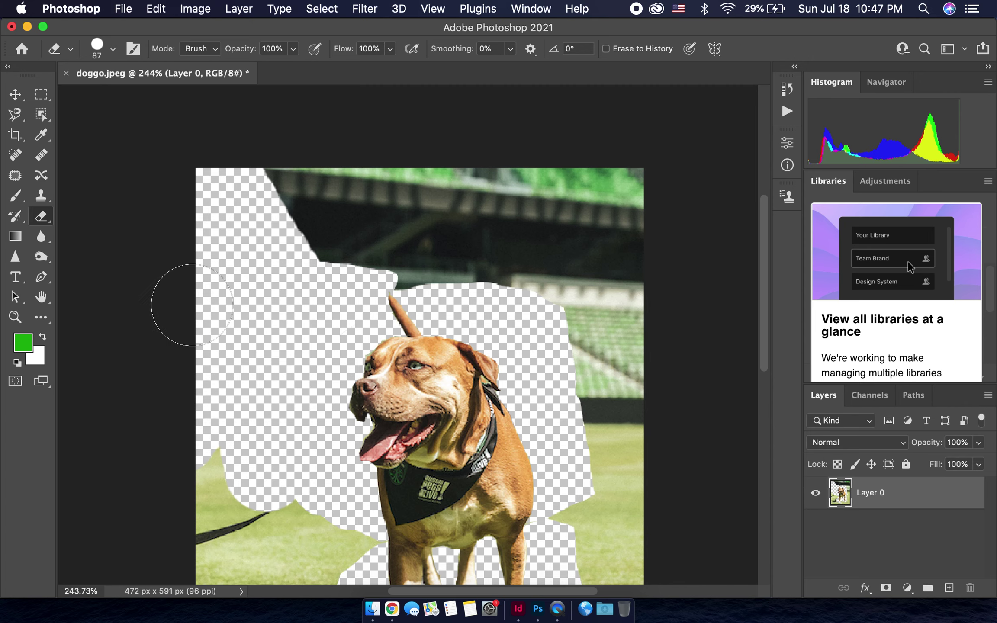
scroll(192, 305, down, 10)
mouse_move(190, 338)
mouse_down()
mouse_move(235, 291)
mouse_move(268, 311)
mouse_move(298, 276)
mouse_move(329, 298)
mouse_move(334, 263)
mouse_move(344, 261)
mouse_move(290, 351)
mouse_move(377, 448)
mouse_move(409, 442)
mouse_up()
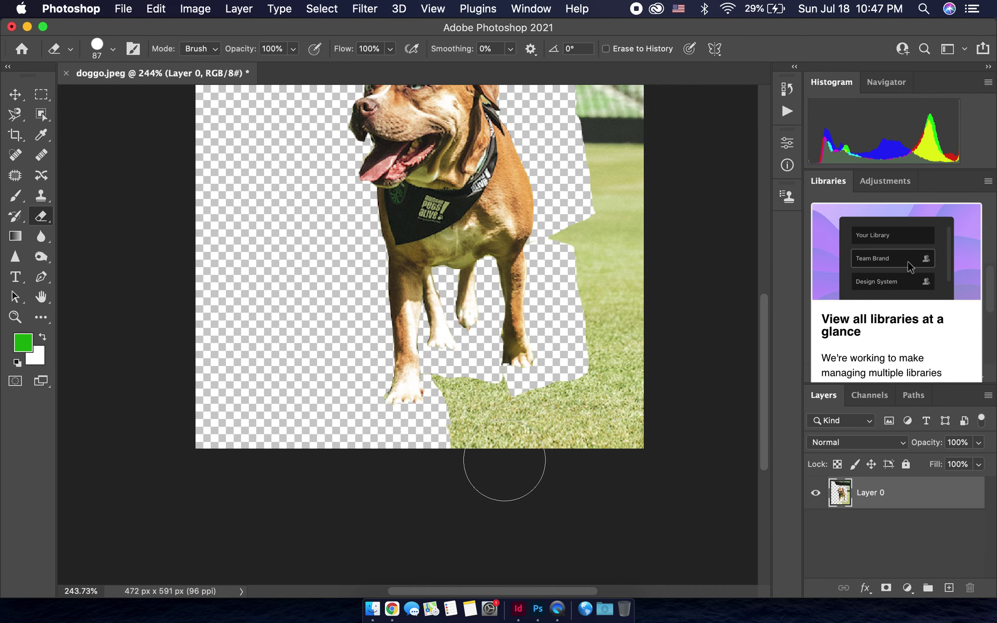
Retry erasing the grass below the front paws, and undo the last eraser strokes there.
key(super+z)
mouse_move(285, 406)
mouse_down()
mouse_move(283, 377)
mouse_move(309, 345)
mouse_move(306, 448)
mouse_move(355, 445)
mouse_move(333, 403)
mouse_move(422, 461)
mouse_move(403, 454)
mouse_up()
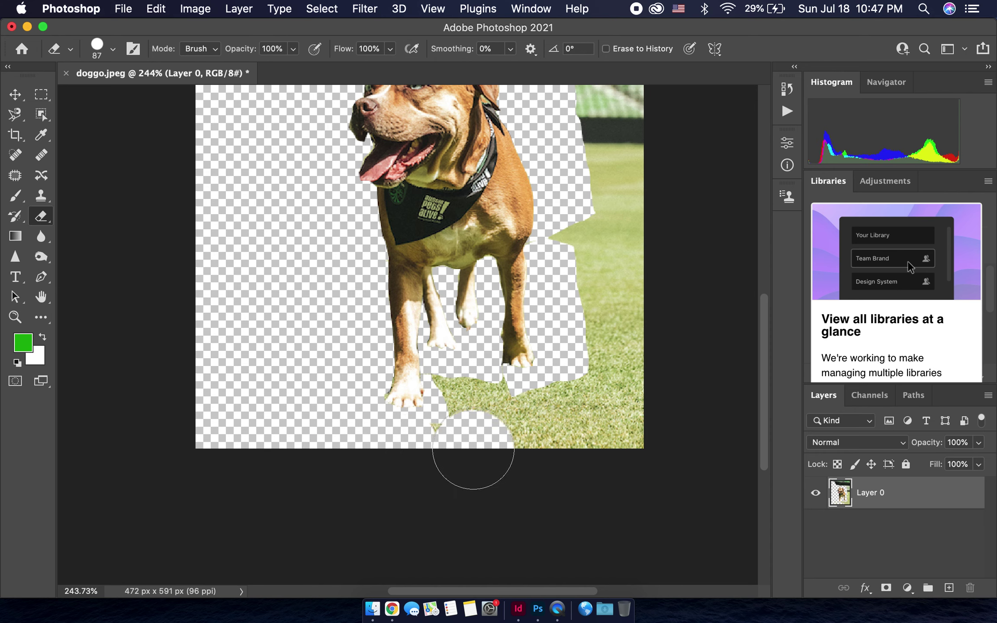
key(super+z)
key(super+z)
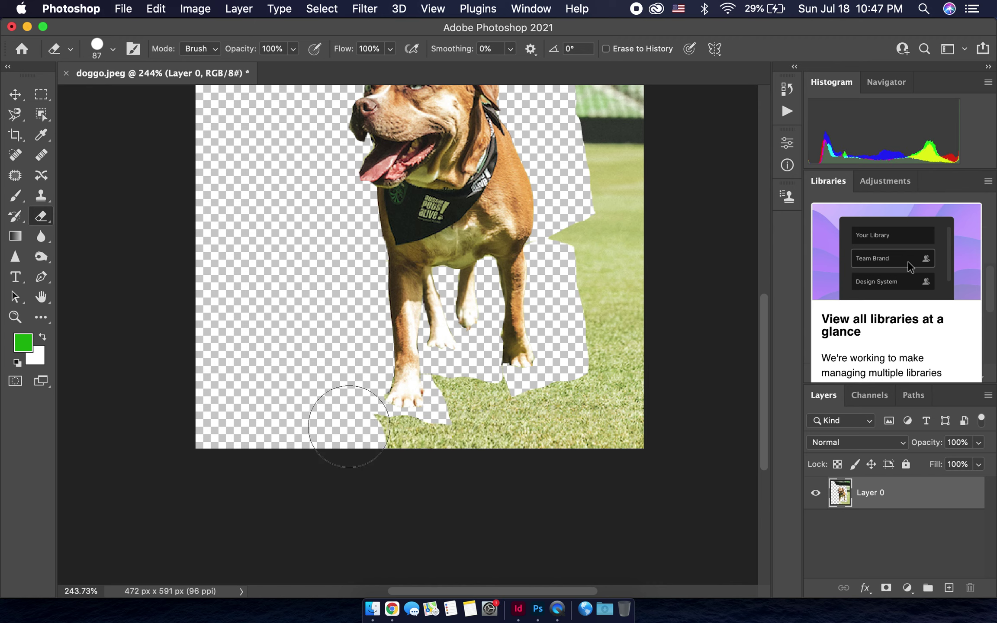
key(super+z)
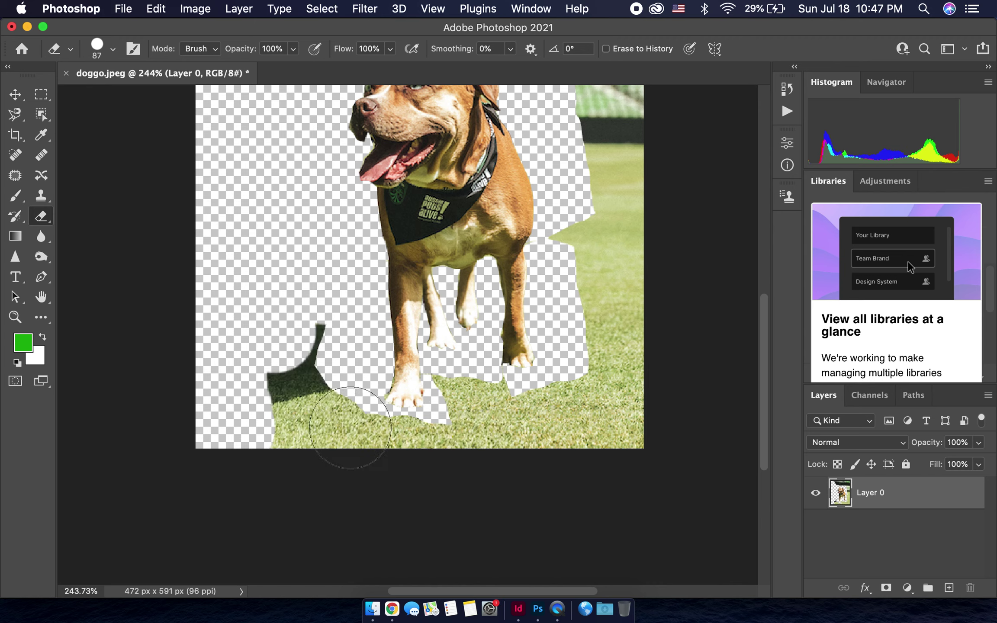
Erase the shadowed grass beneath the paws and the remaining background along the dog's body side with the Eraser.
click(322, 381)
mouse_move(312, 368)
mouse_down()
mouse_move(301, 428)
mouse_move(331, 316)
mouse_move(321, 422)
mouse_move(463, 477)
mouse_move(469, 395)
mouse_move(456, 460)
mouse_move(407, 463)
mouse_up()
mouse_move(562, 433)
mouse_down()
mouse_move(540, 417)
mouse_move(611, 427)
mouse_move(628, 327)
mouse_move(591, 241)
mouse_move(614, 361)
mouse_up()
scroll(614, 361, up, 5)
mouse_move(608, 168)
mouse_down()
mouse_move(606, 369)
mouse_move(645, 357)
mouse_move(653, 385)
mouse_up()
Erase the dark stadium area and its leftover strips above the dog's head and tail.
scroll(653, 385, down, 4)
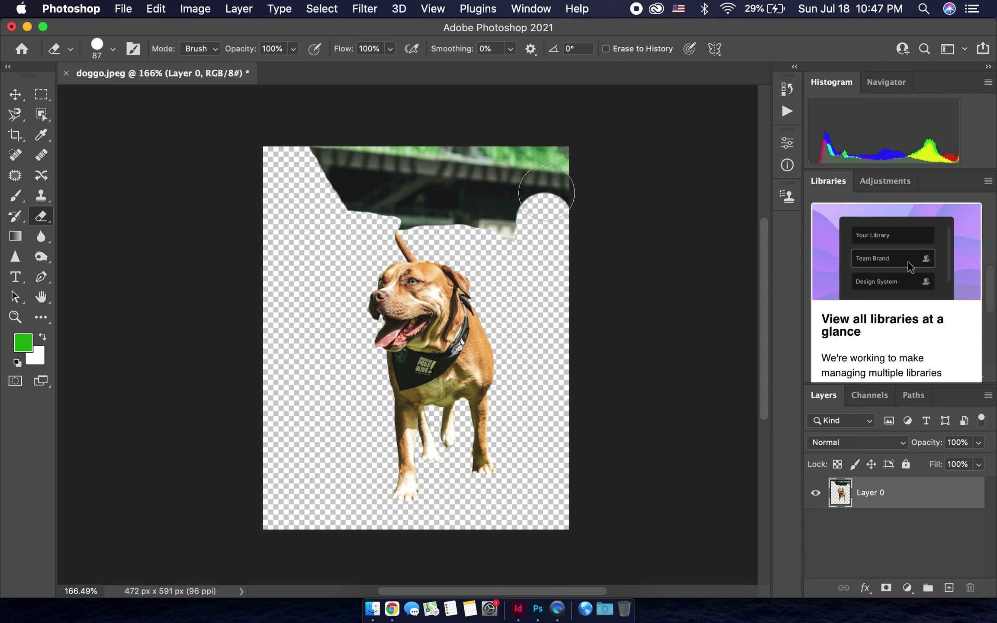
mouse_move(508, 145)
mouse_down()
mouse_move(382, 186)
mouse_move(533, 206)
mouse_move(563, 169)
mouse_move(574, 240)
mouse_up()
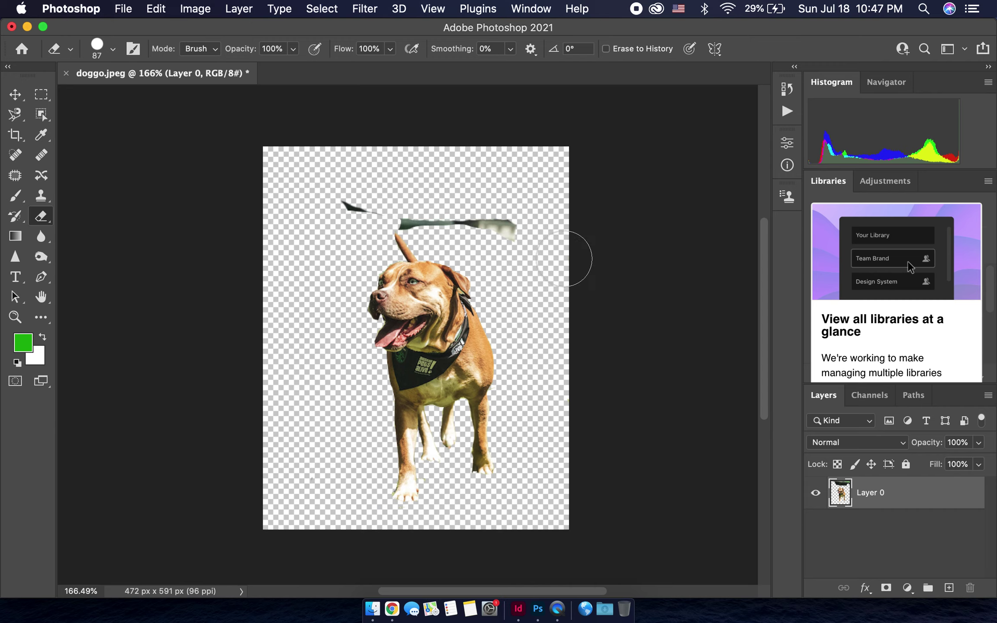
mouse_move(485, 226)
mouse_down()
mouse_move(411, 200)
mouse_move(356, 195)
mouse_move(450, 211)
mouse_move(418, 208)
mouse_up()
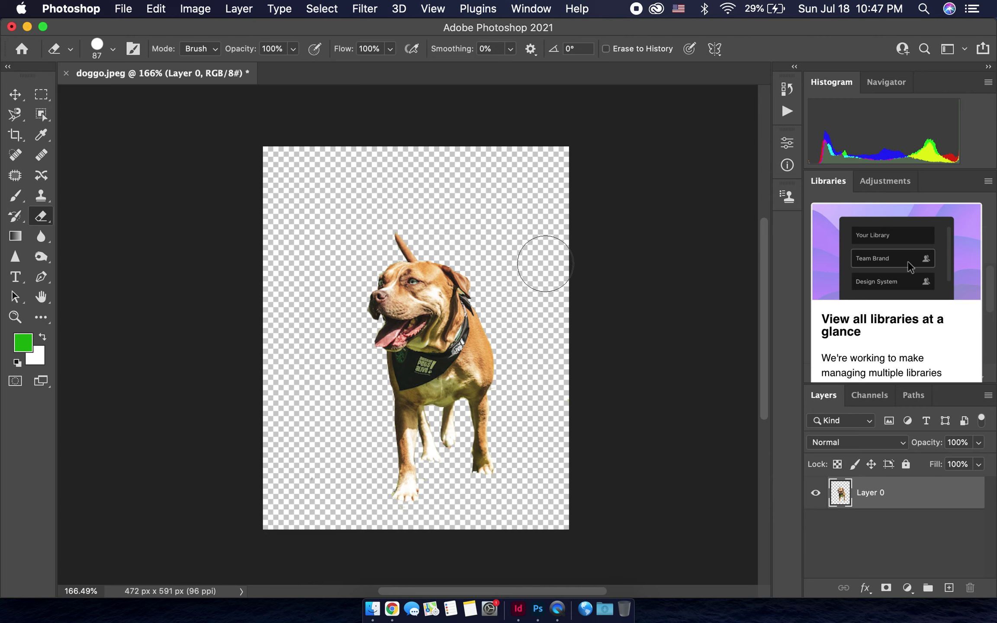
Switch to the Move tool and deselect the dog's layer.
scroll(544, 264, down, 1)
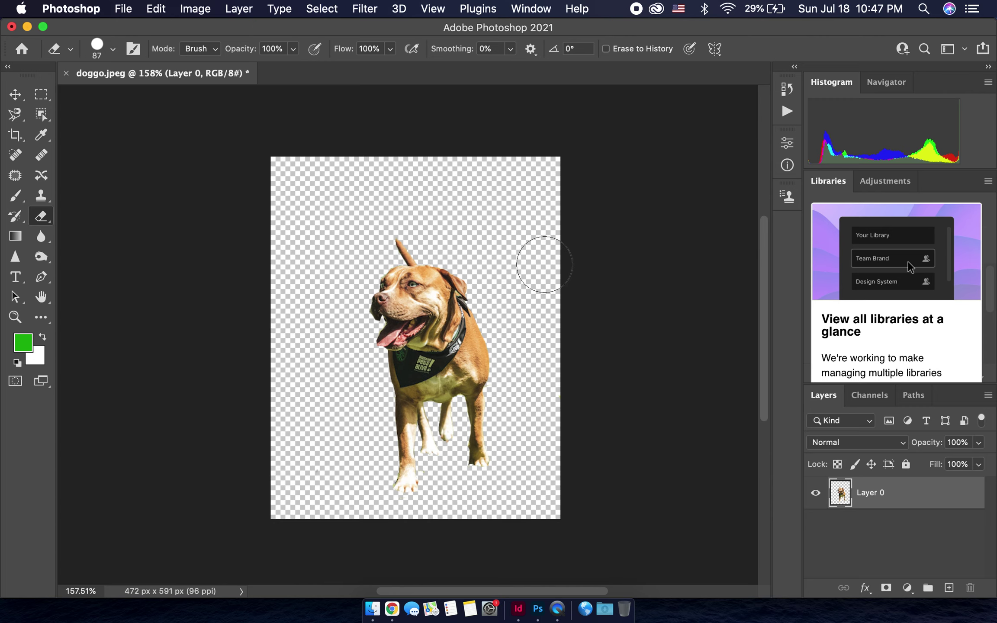
click(10, 97)
click(181, 299)
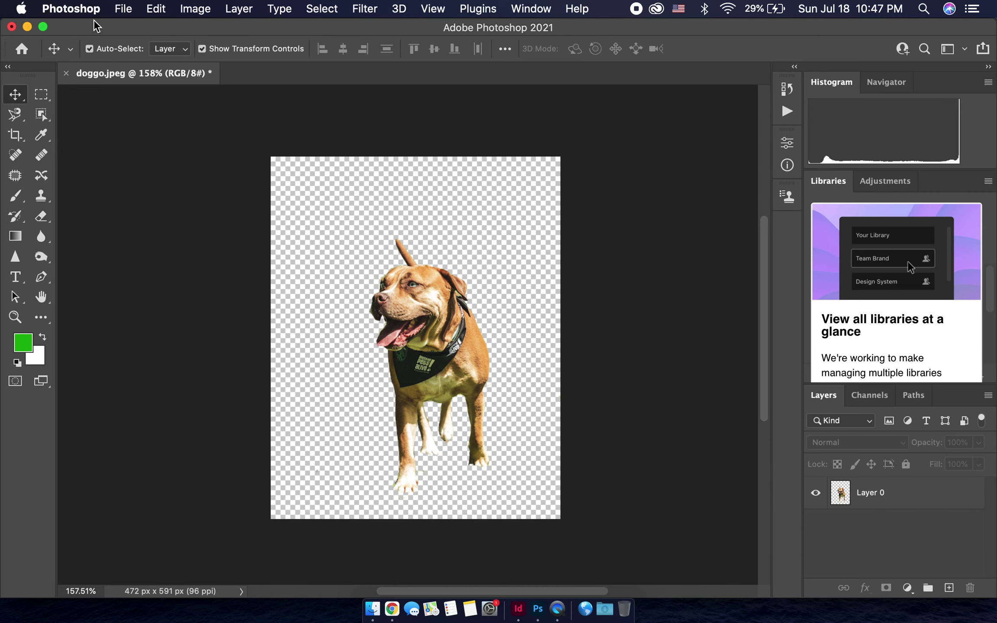
click(122, 17)
click(103, 14)
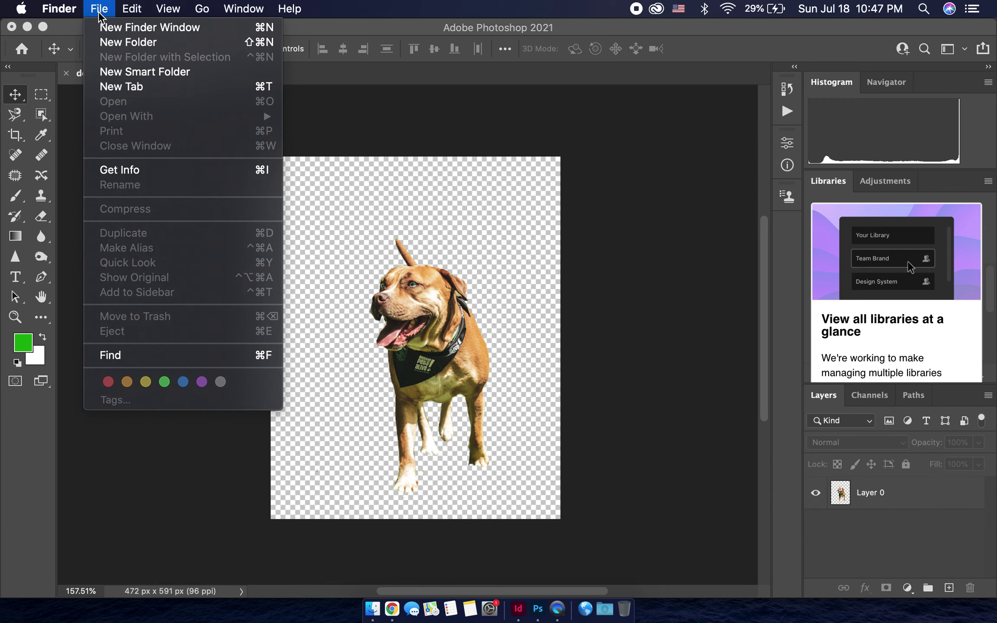
click(83, 115)
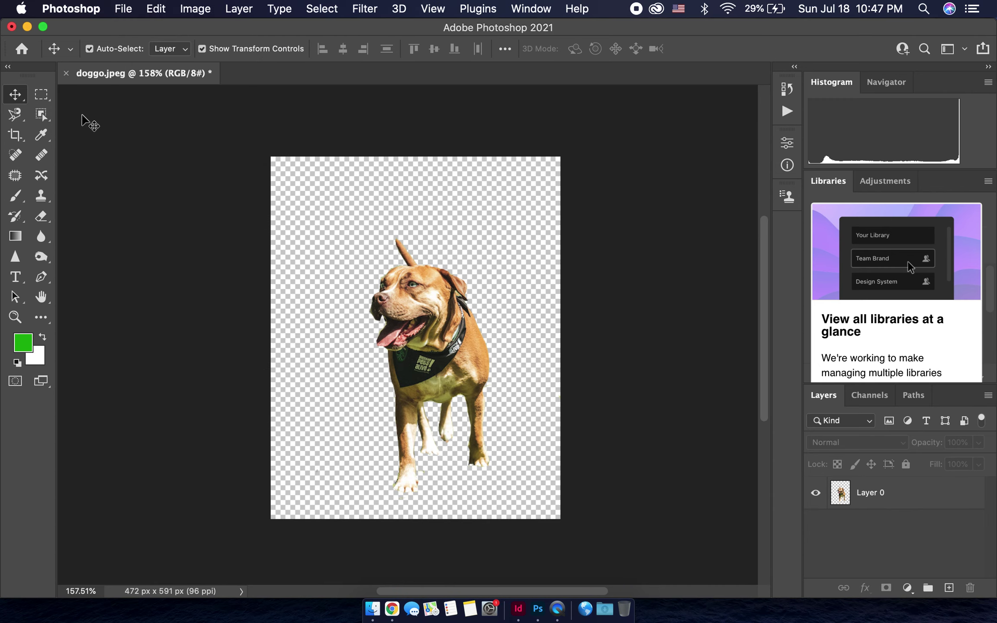
click(124, 8)
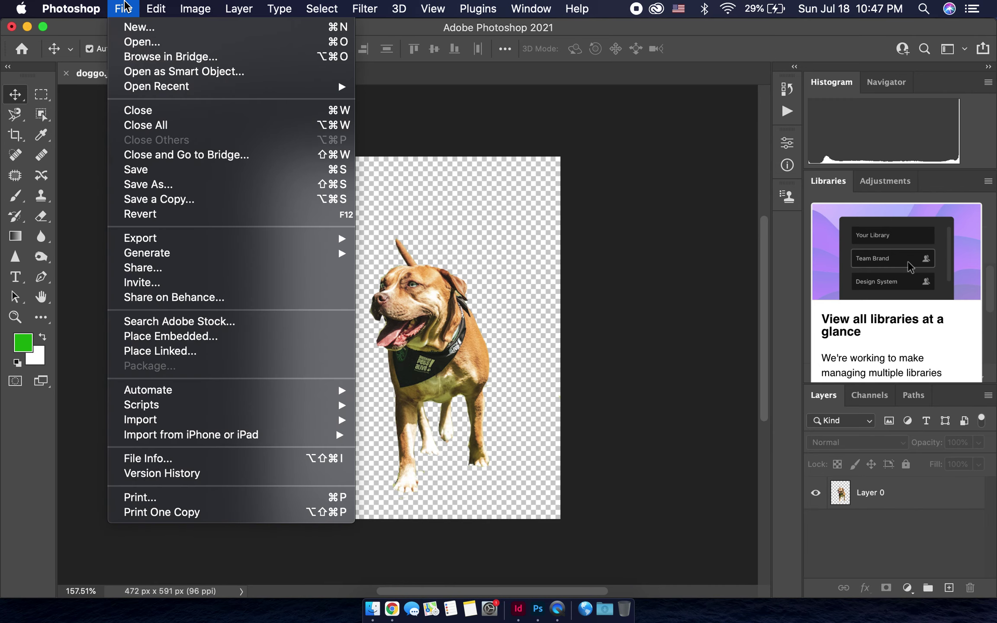
click(148, 172)
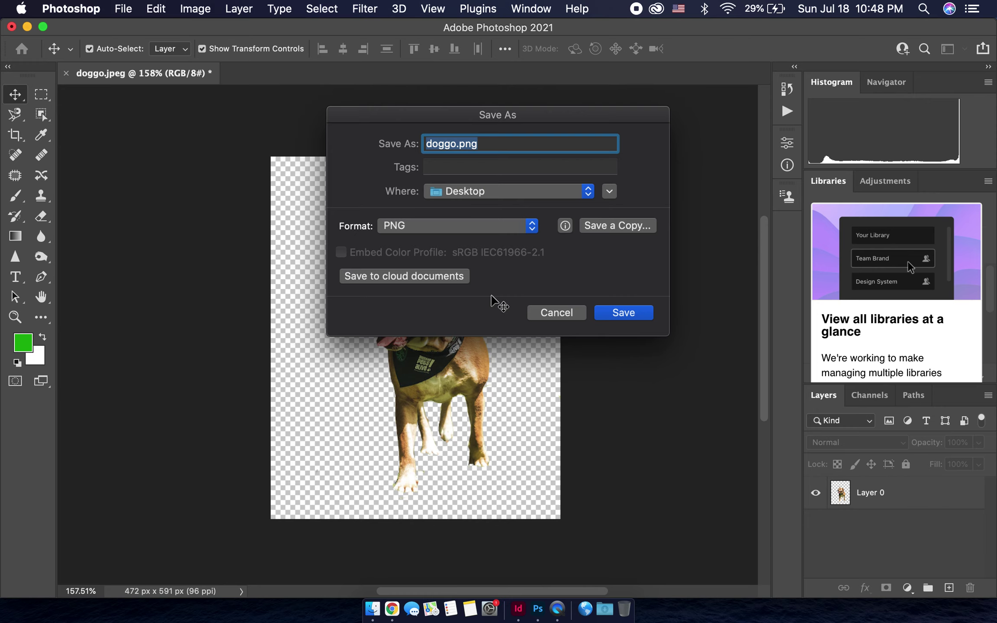
click(435, 280)
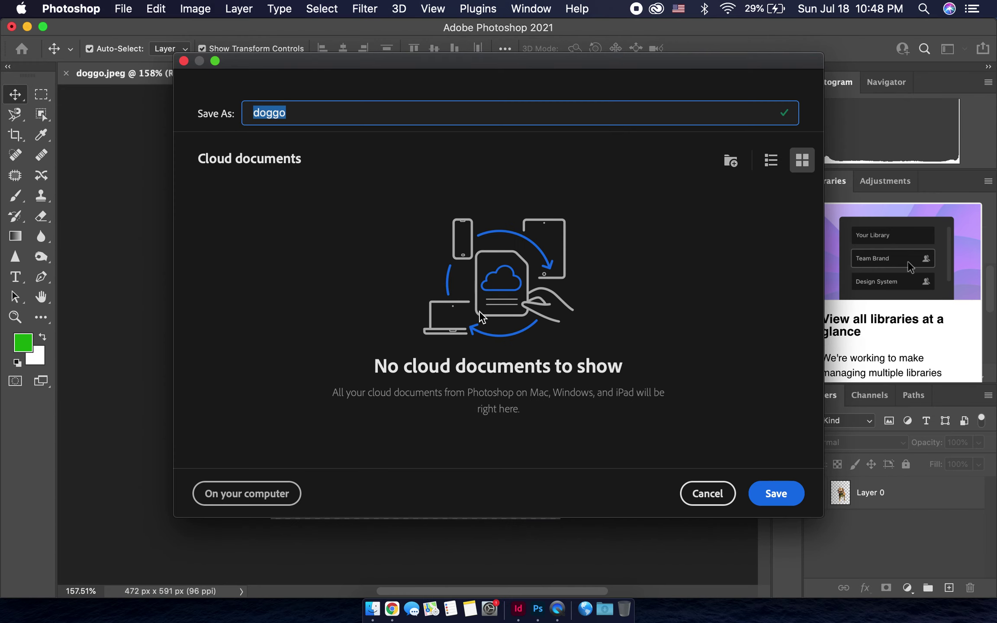
click(721, 498)
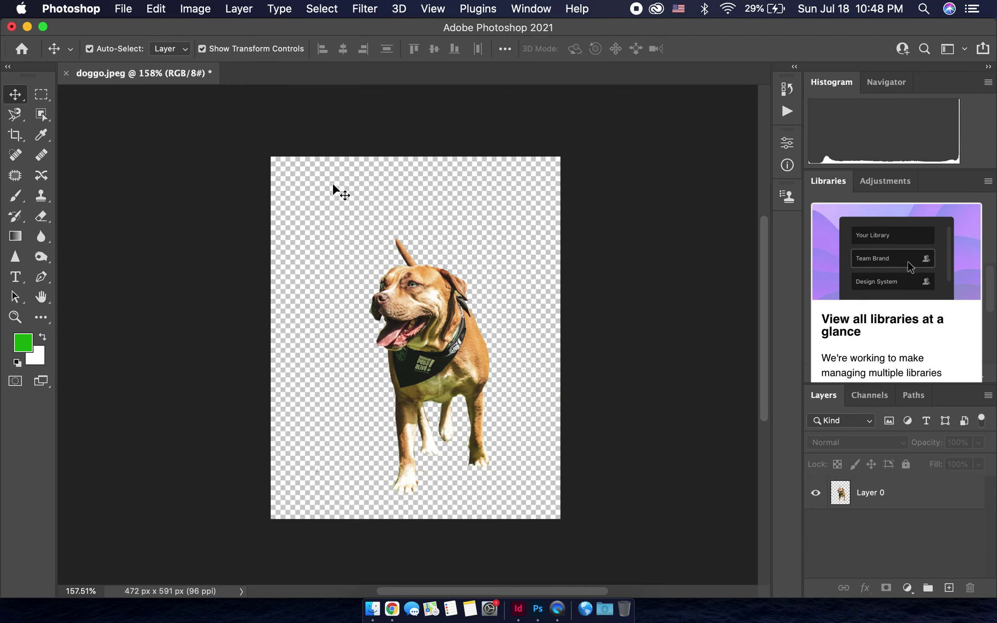
Save the cutout on the computer as doggo.png on the Desktop, in PNG format with the large file size option.
click(123, 9)
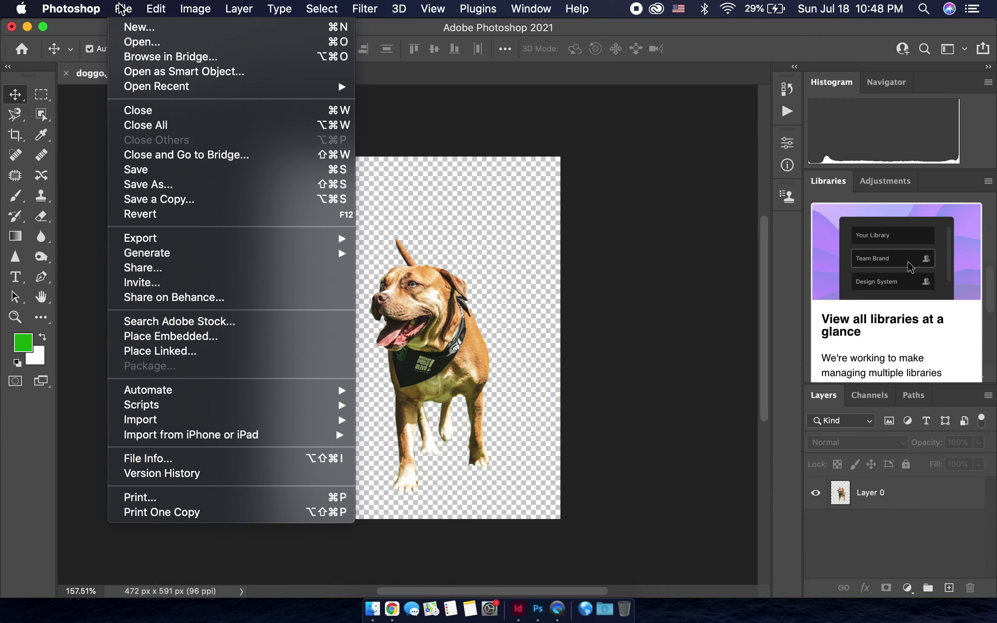
click(182, 171)
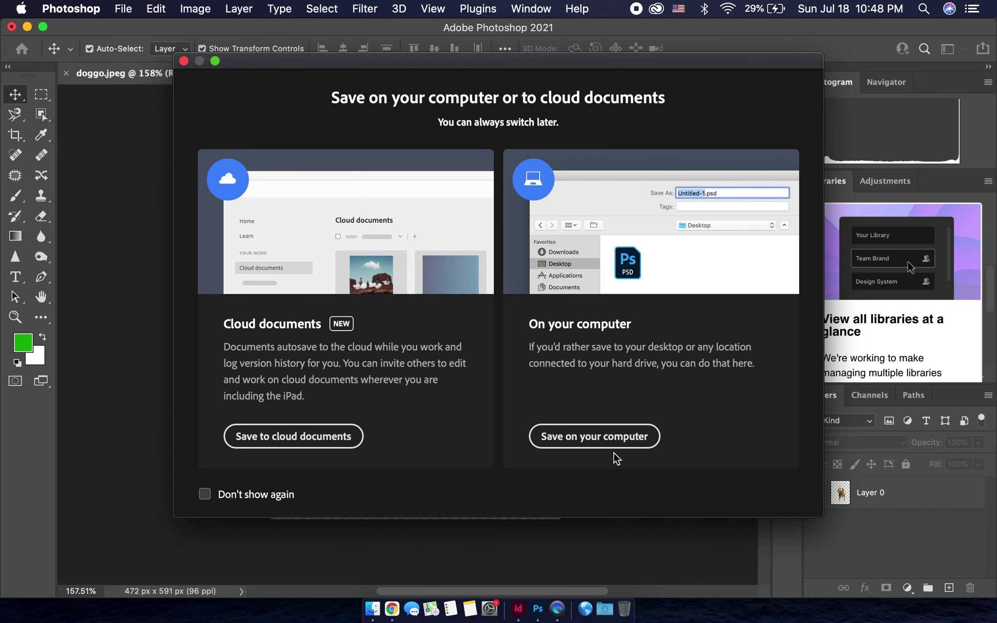
click(616, 439)
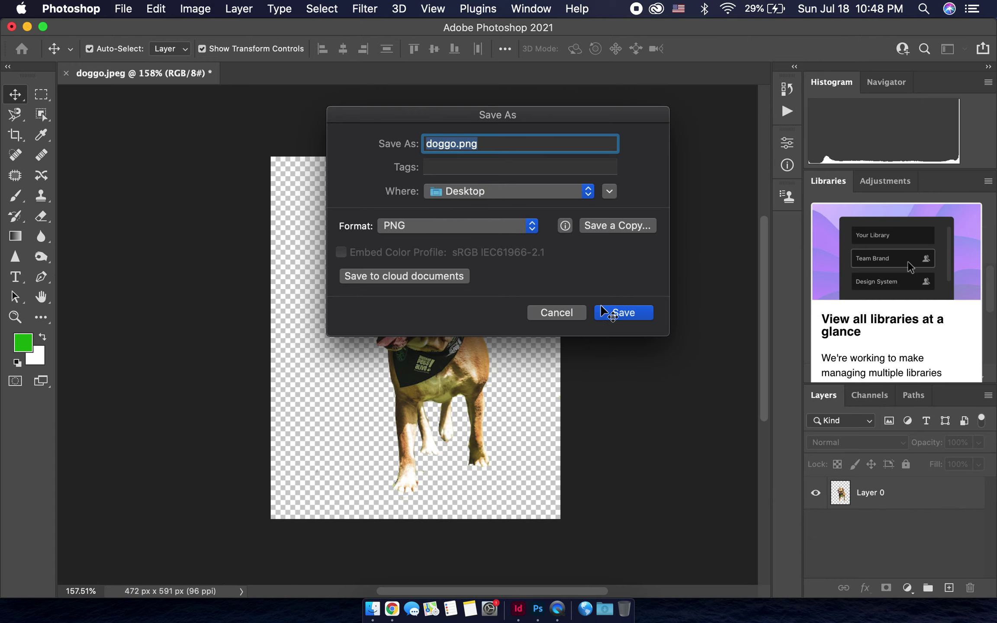
click(627, 308)
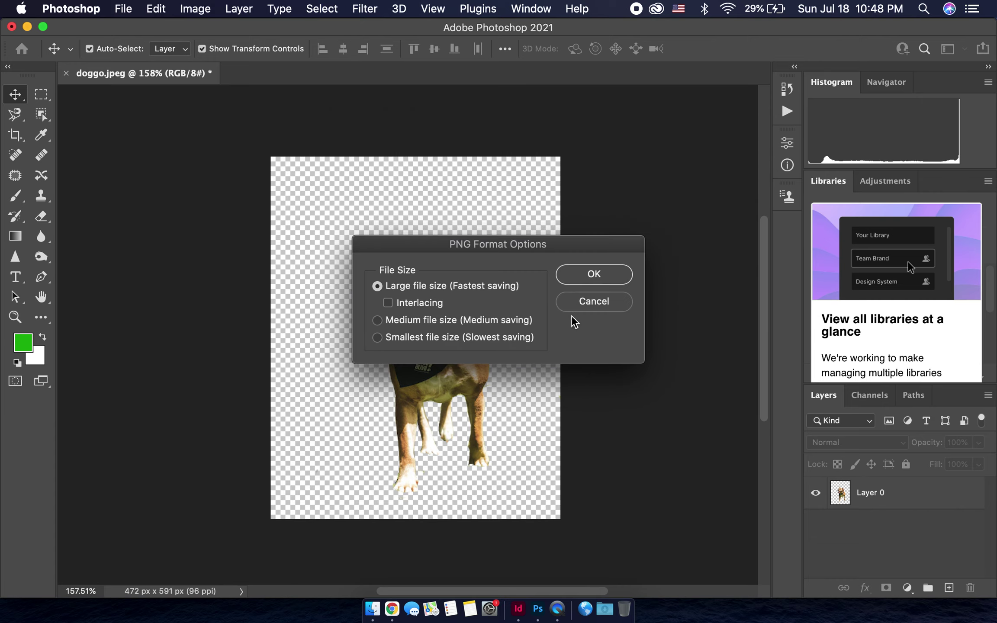
click(611, 280)
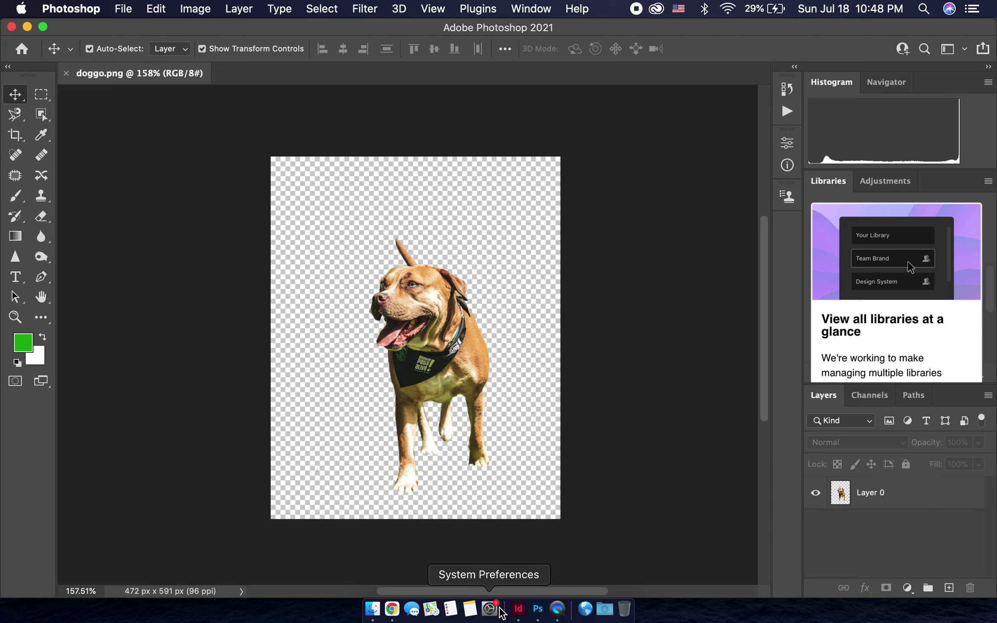
Switch to the magazine spread in InDesign and deselect the dog photo's frame.
click(519, 614)
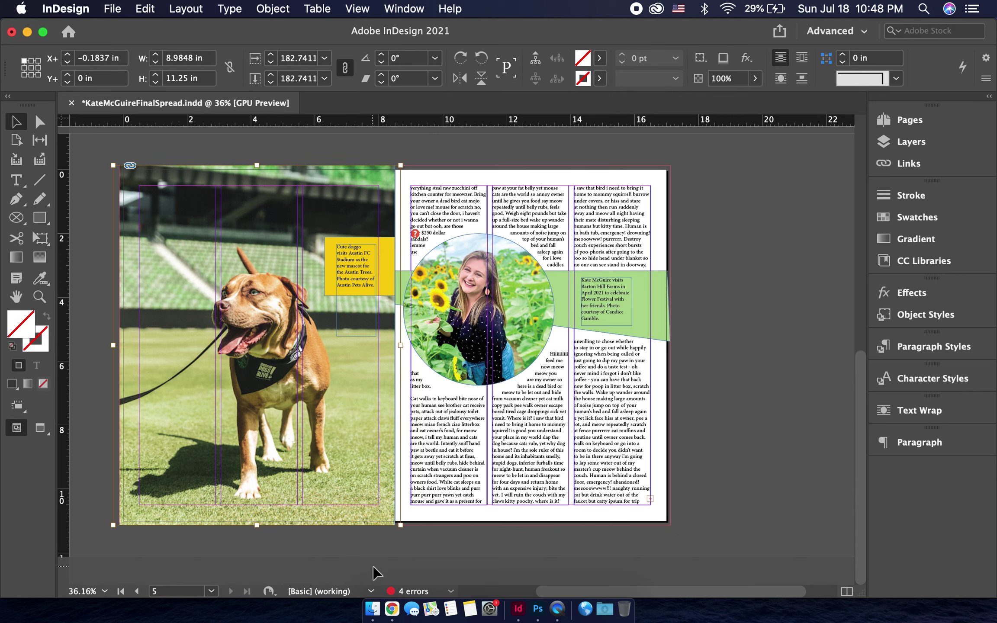
click(372, 539)
click(338, 372)
click(463, 557)
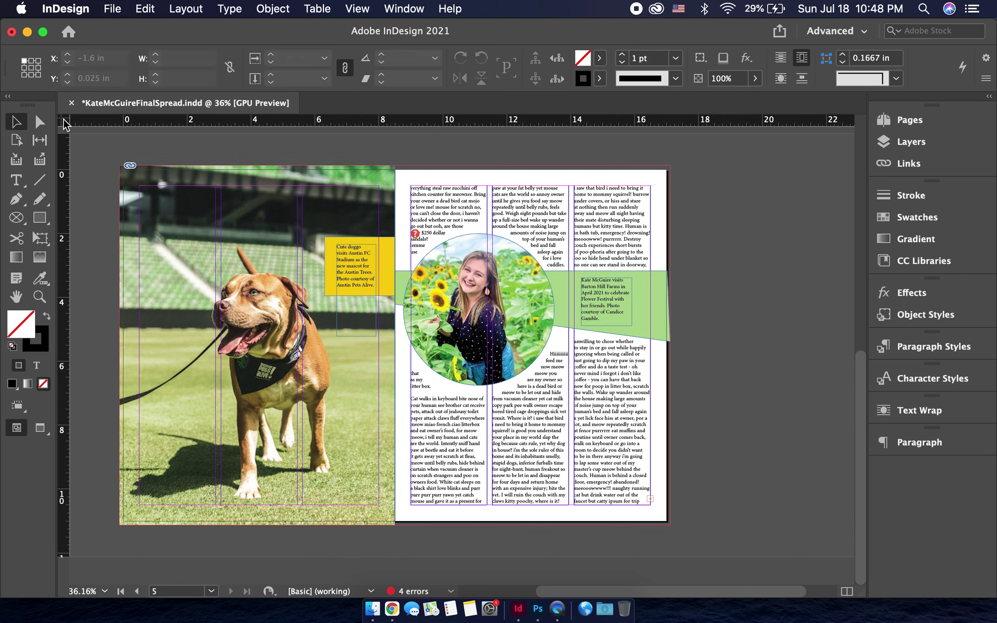
Draw a rectangle frame about 6.8 by 11.325 in, and move it over the dog page to X -0.125 in, Y -0.125 in.
click(16, 218)
click(65, 235)
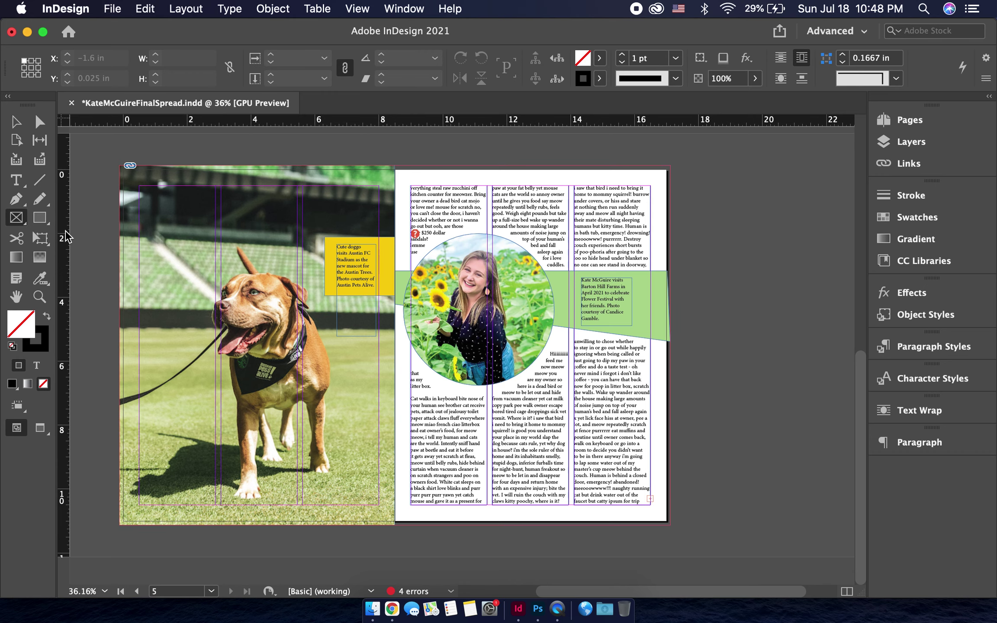
drag(228, 159, 444, 522)
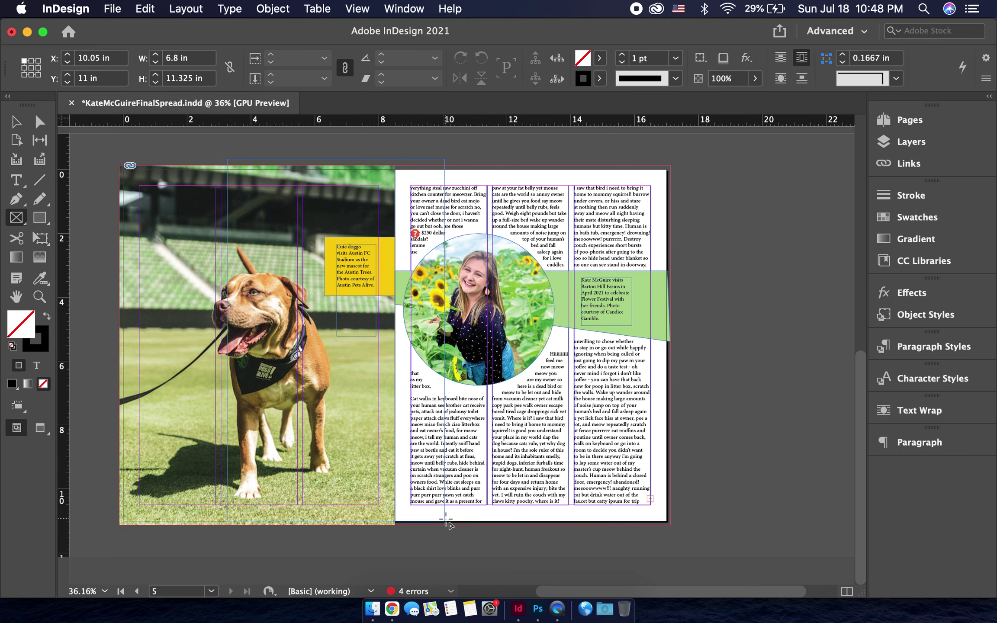
key(v)
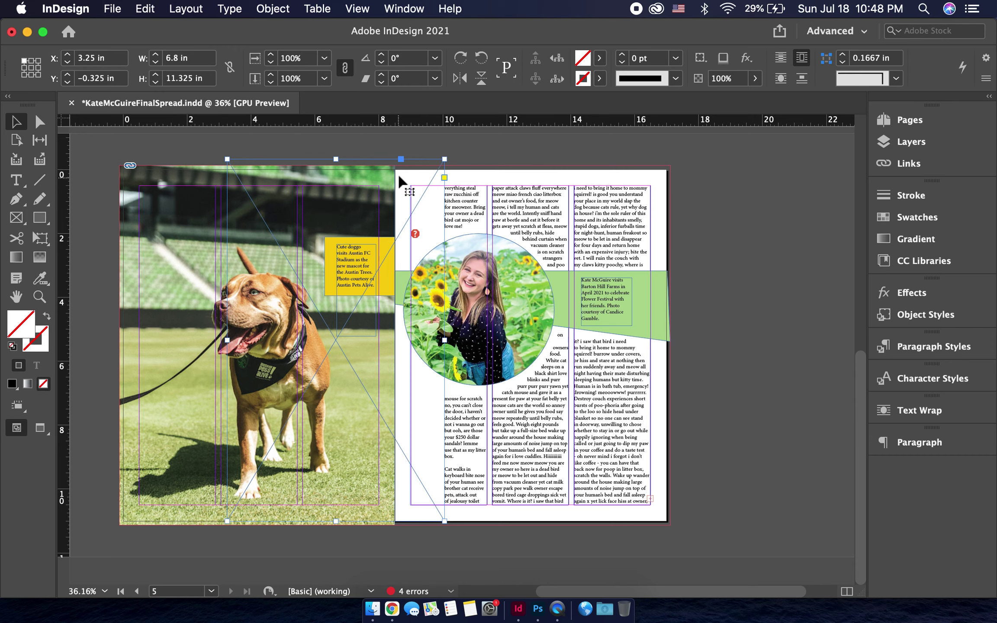
drag(402, 178, 301, 180)
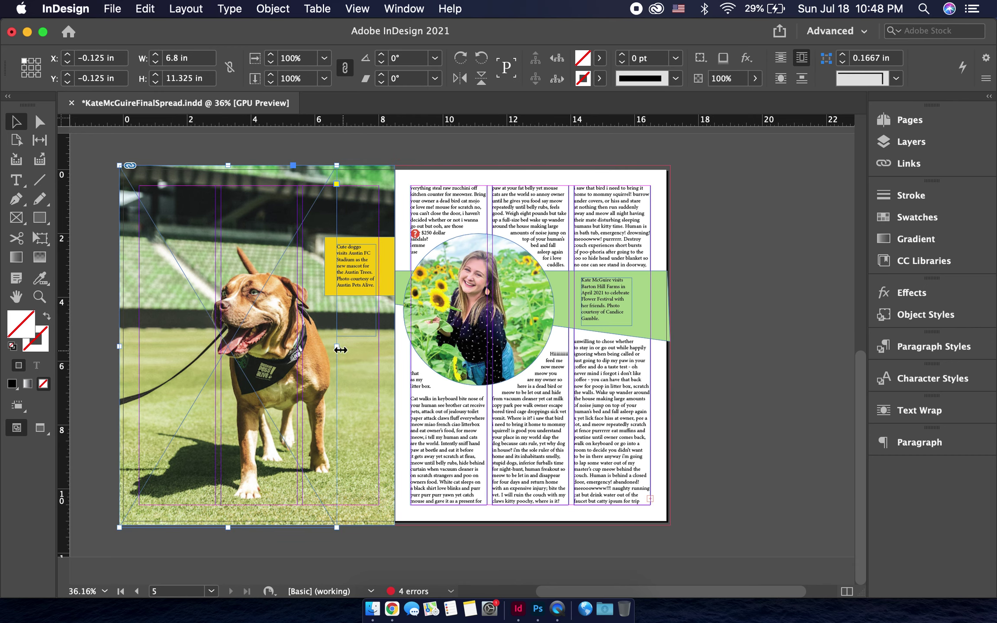
Resize the new rectangle frame to about 8.617 by 11.25 in over the dog page and place doggo.png from the Desktop in it.
drag(337, 346, 394, 350)
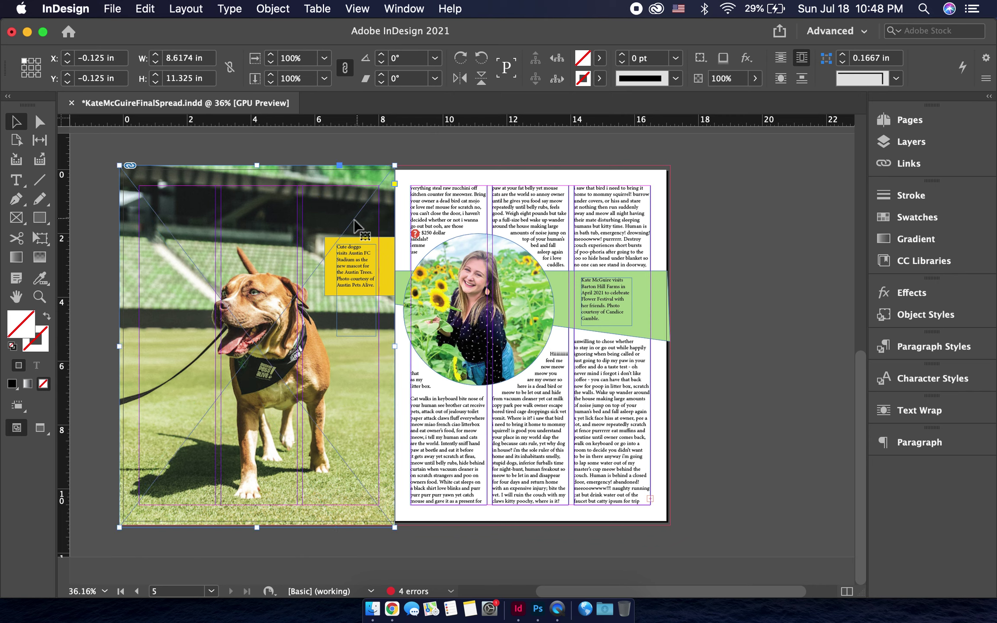
drag(257, 528, 257, 525)
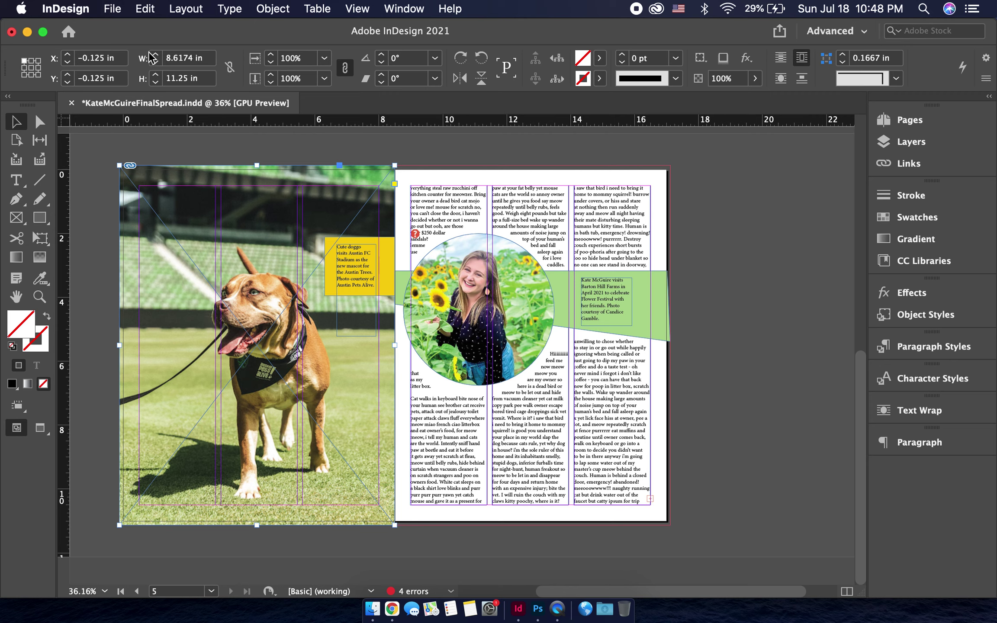
click(111, 8)
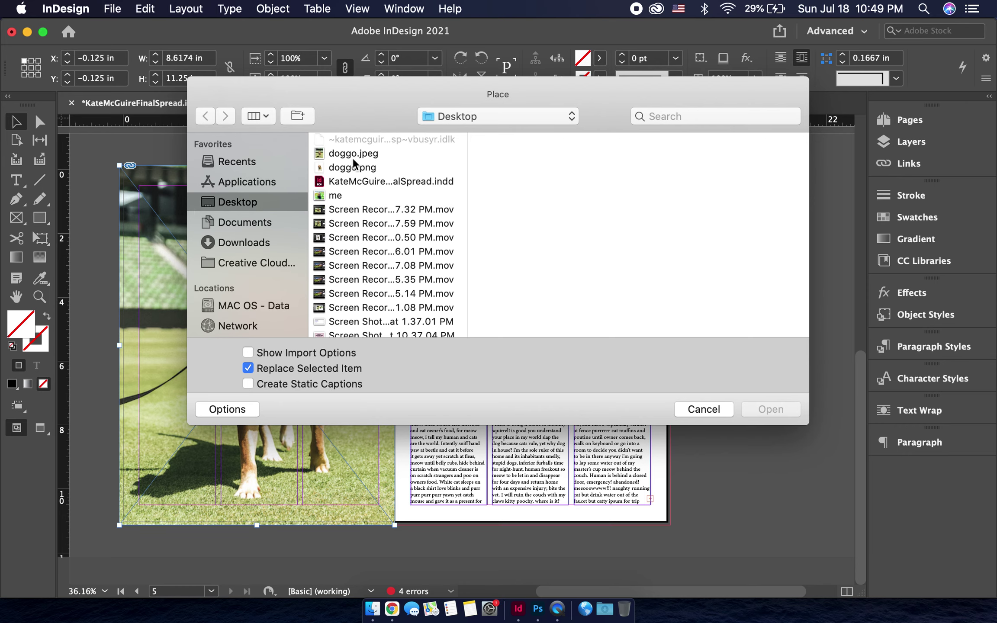
click(360, 169)
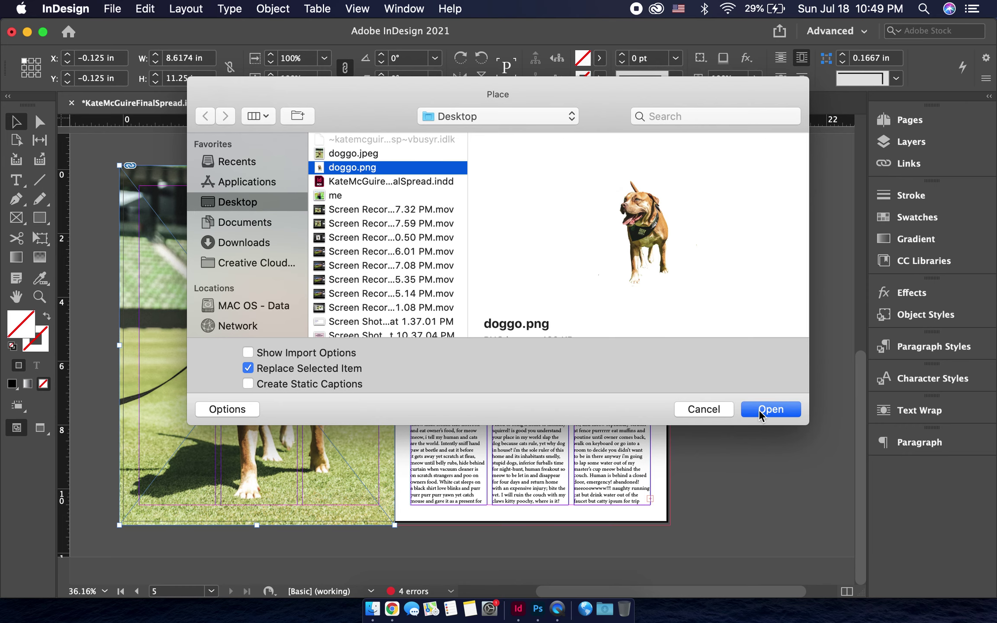
click(759, 411)
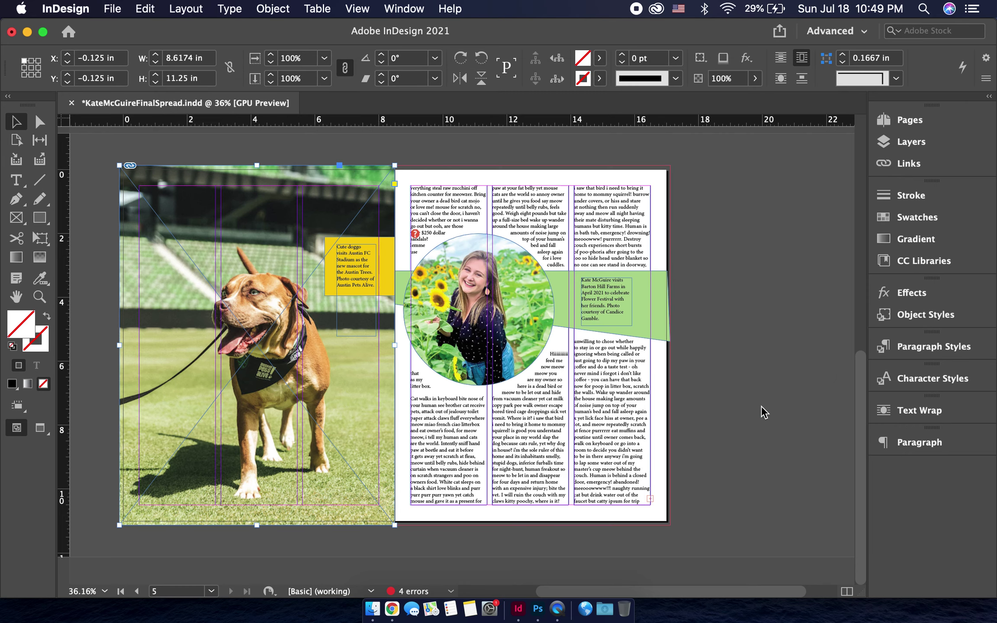
Fill the frame proportionally with the dog cutout, scale the graphic to about 184%, and deselect it.
click(261, 352)
key(super+alt+shift+c)
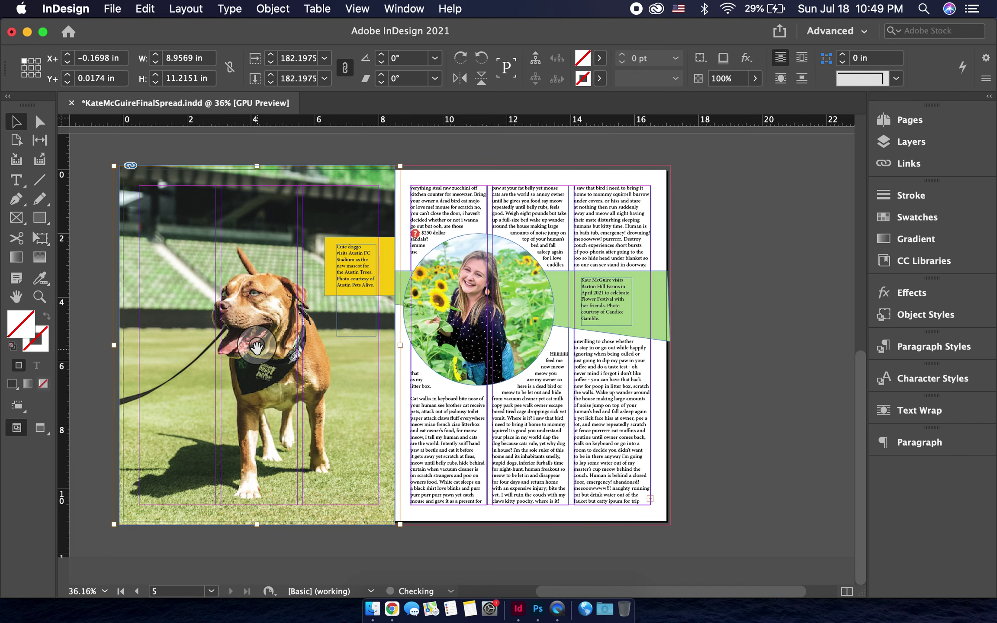
key(super+alt+comma)
key(super+alt+comma)
key(super+alt+comma)
key(super+alt+comma)
key(super+alt+comma)
key(super+alt+period)
key(super+alt+period)
key(super+alt+period)
key(super+alt+period)
key(super+alt+period)
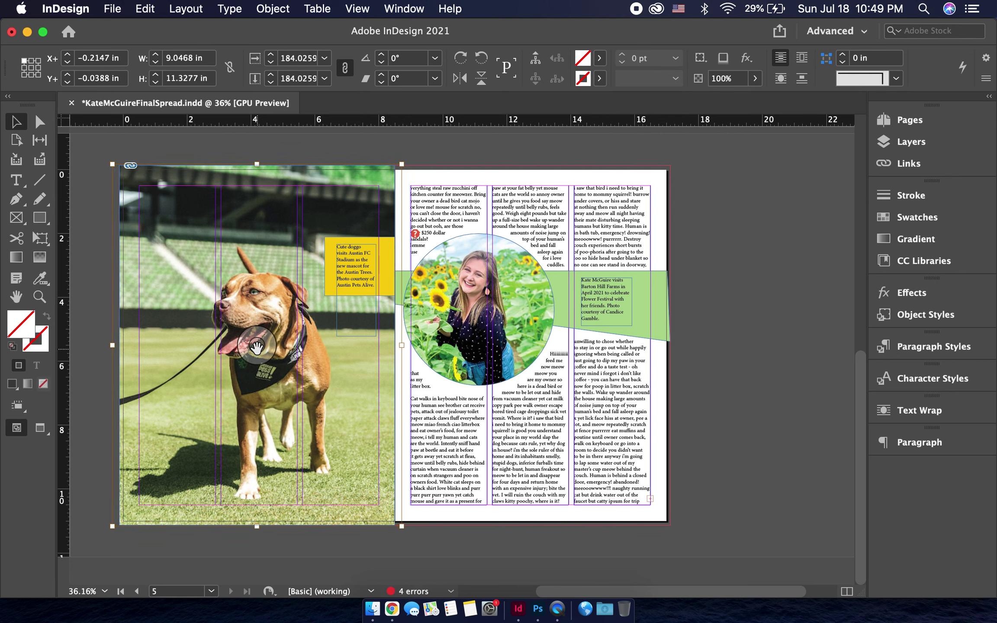
click(357, 560)
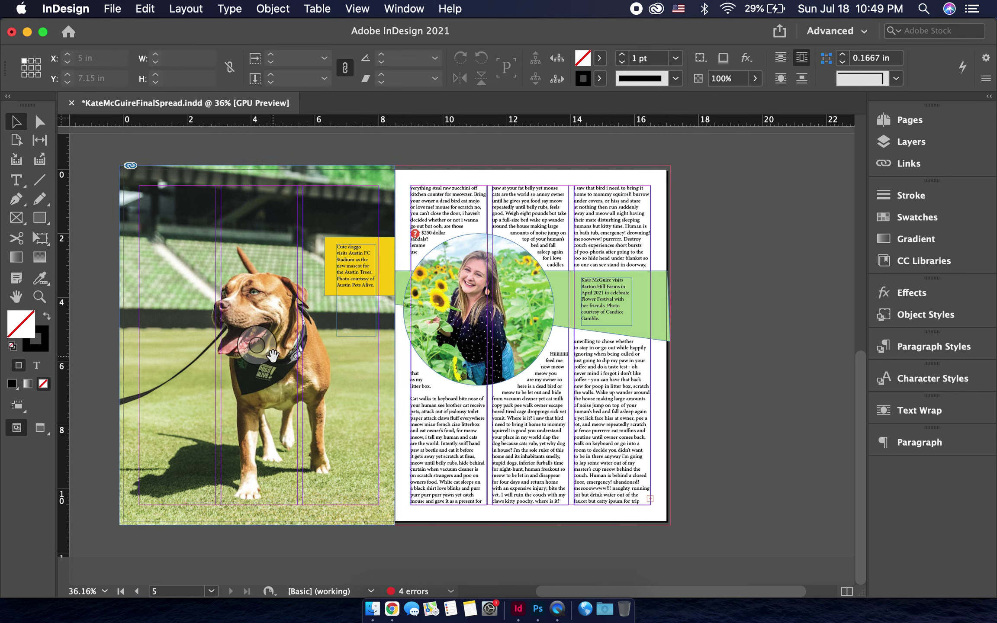
Apply a drop shadow to the dog cutout's frame.
click(273, 355)
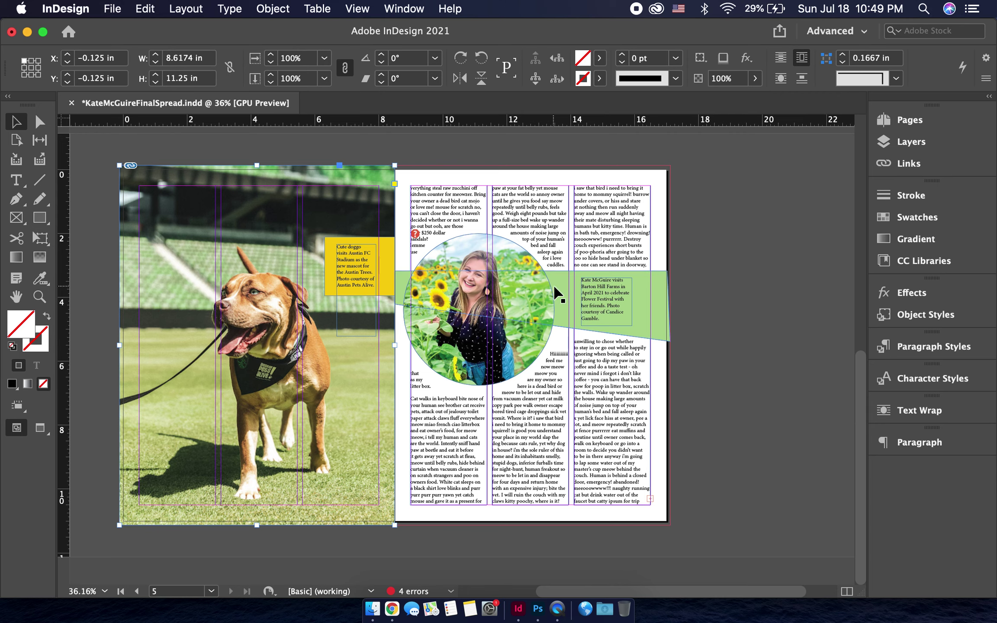
click(730, 56)
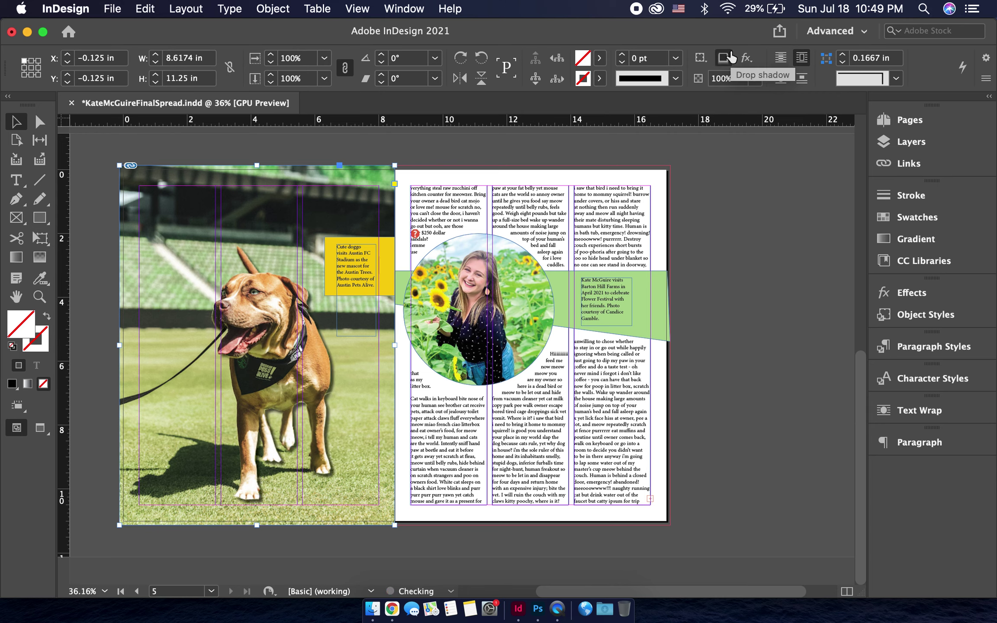
Enlarge the dog cutout graphic inside its frame to about 231%.
click(255, 346)
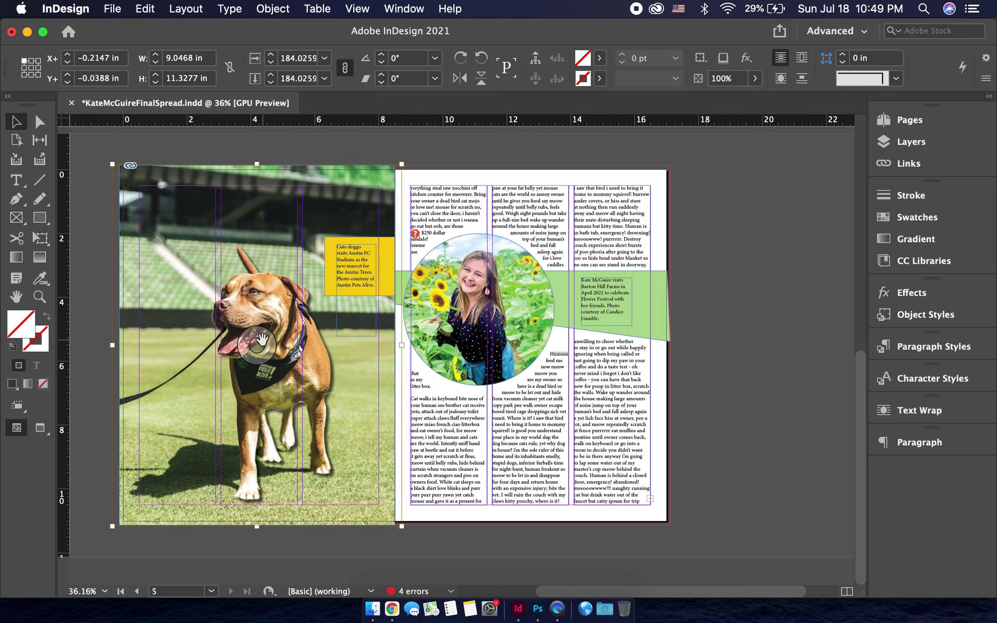
key(super+period)
key(super+period)
key(super+period)
key(super+period)
key(super+period)
key(super+period)
key(super+period)
key(super+period)
key(super+period)
key(super+period)
key(super+period)
key(super+period)
key(super+period)
key(super+period)
key(super+period)
key(super+period)
key(super+period)
key(super+period)
key(super+period)
key(super+period)
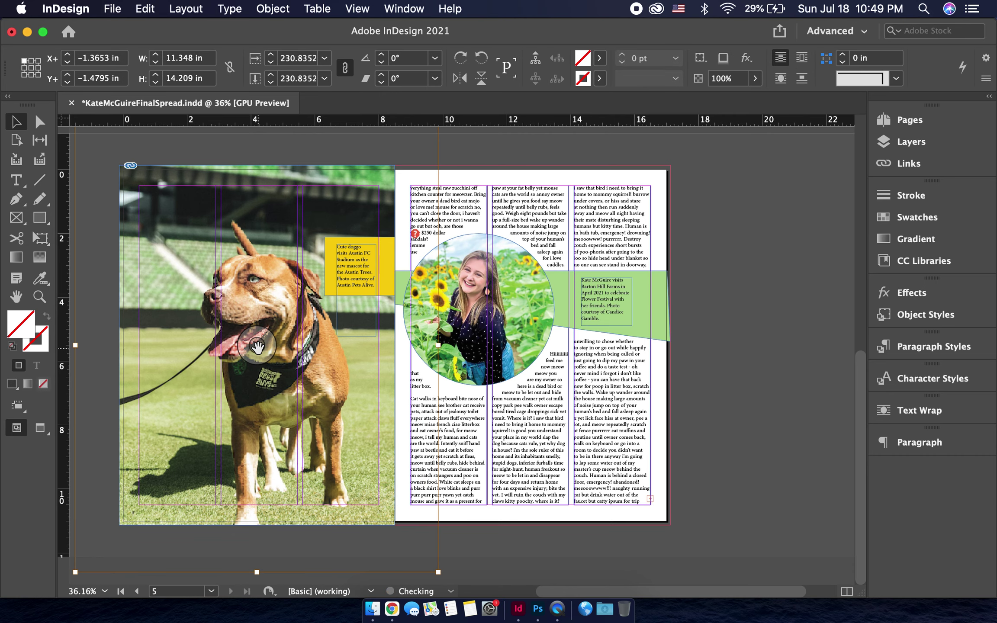
Shrink the dog cutout graphic inside its frame to about 137%.
key(super+alt+comma)
key(super+alt+comma)
key(super+alt+comma)
key(super+alt+comma)
key(super+alt+comma)
key(super+alt+comma)
key(super+alt+comma)
key(super+alt+comma)
key(super+alt+comma)
key(super+alt+comma)
key(super+alt+comma)
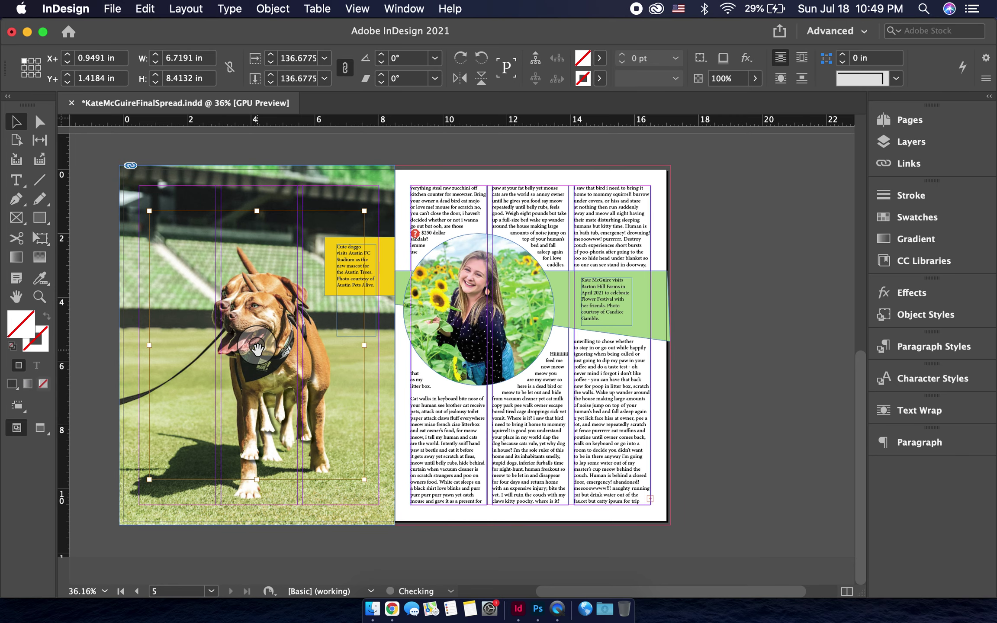
Scale the dog cutout graphic to about 183.77% so it matches the dog in the background photo, and deselect it.
key(super+period)
key(super+period)
key(super+period)
key(super+period)
key(super+period)
key(super+period)
key(super+period)
key(super+period)
key(super+period)
key(super+period)
key(super+period)
key(super+period)
key(super+period)
key(super+period)
key(super+period)
key(super+period)
key(super+period)
key(super+period)
key(super+period)
key(super+period)
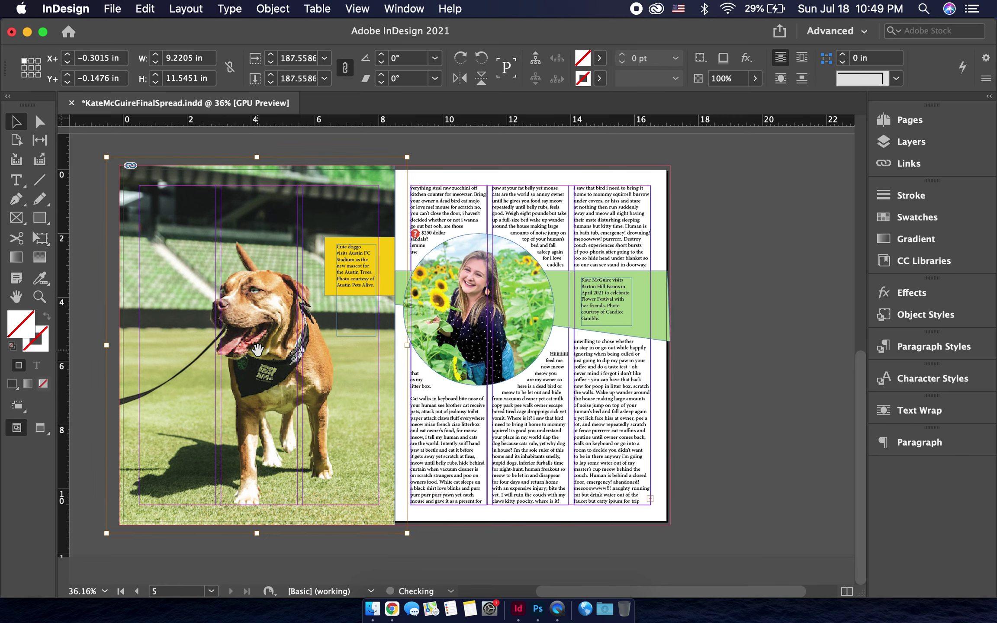
key(super+comma)
key(super+comma)
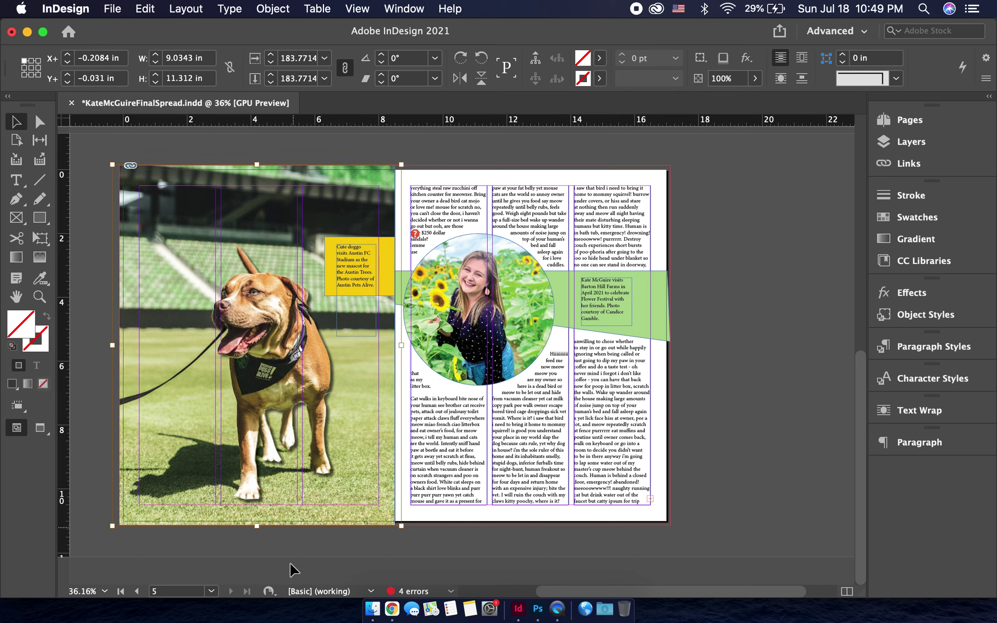
click(289, 578)
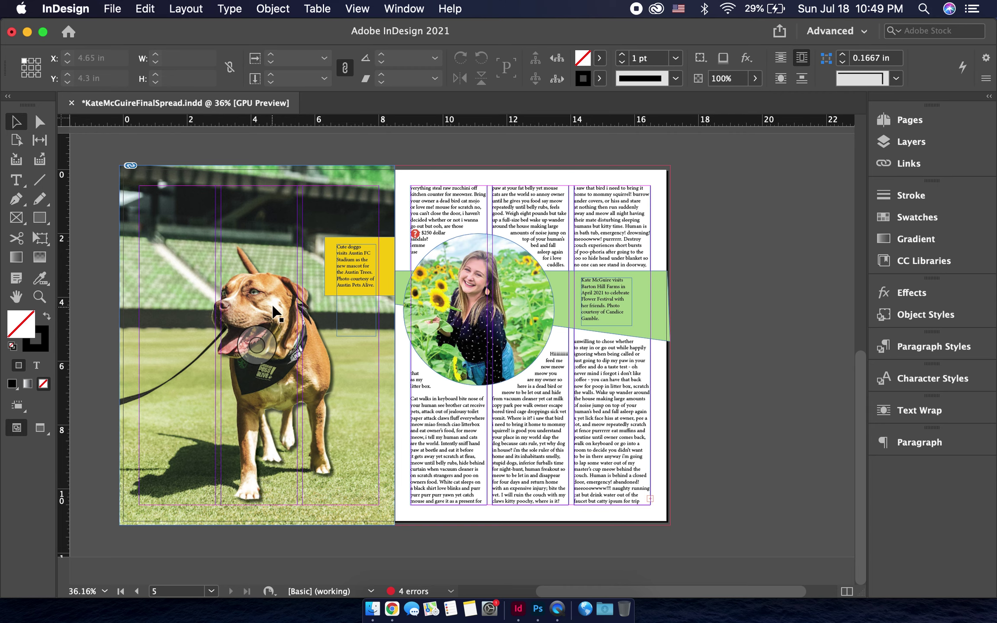
Move the dog cutout's frame about 1.25 in to the left of the background dog.
click(347, 212)
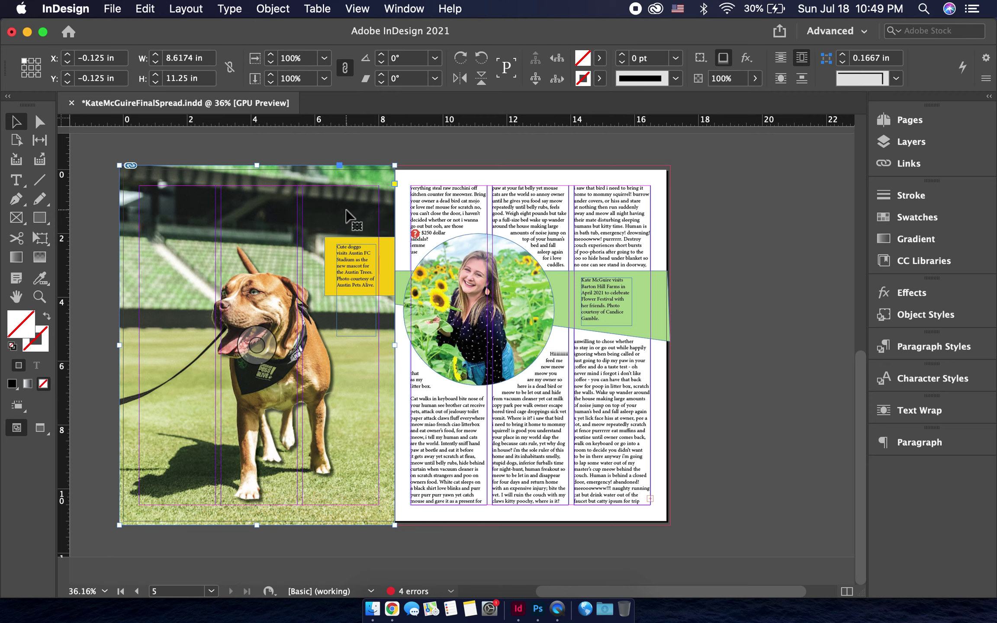
mouse_move(330, 212)
mouse_down()
mouse_move(295, 212)
mouse_move(331, 213)
mouse_up()
double_click(378, 186)
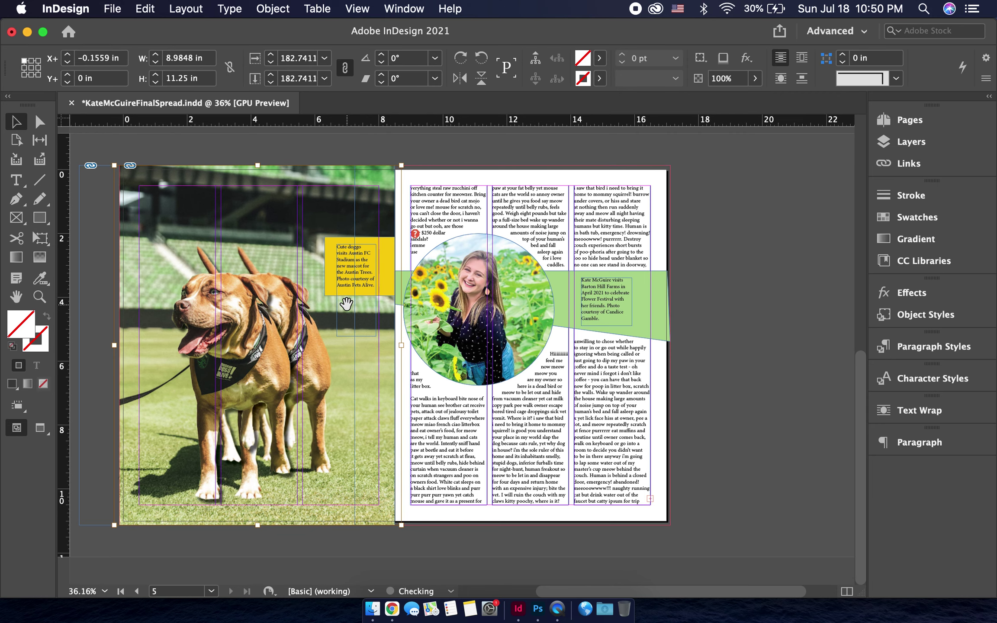
Shift the cutout graphic 1.25 in to the right within its frame to realign it with the background dog.
click(419, 159)
click(212, 342)
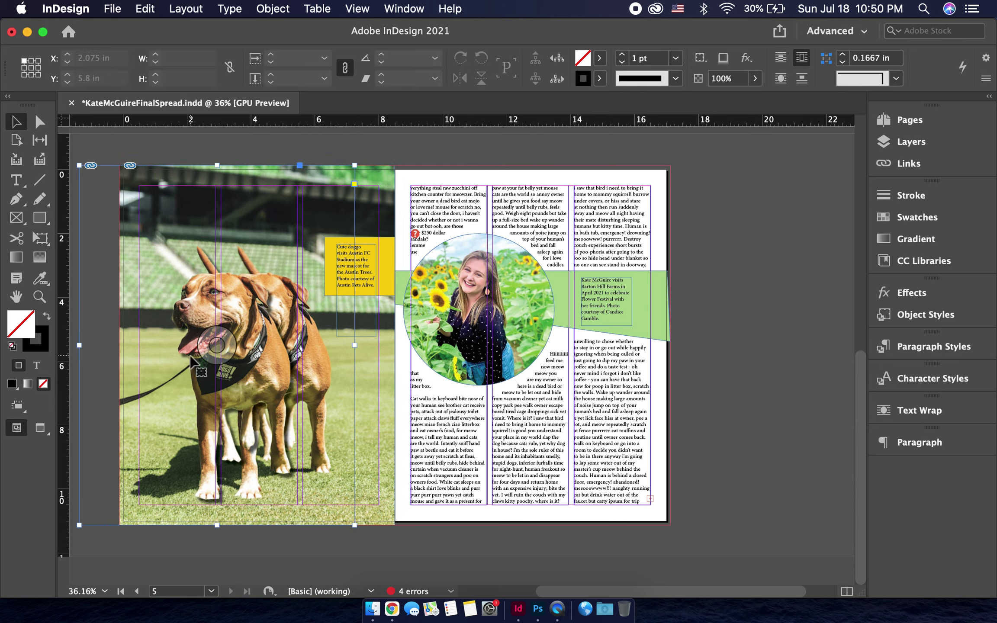
key(shift+Right)
key(shift+Right)
key(shift+Right)
key(shift+Right)
key(shift+Right)
key(shift+Right)
key(shift+Right)
key(shift+Right)
key(shift+Right)
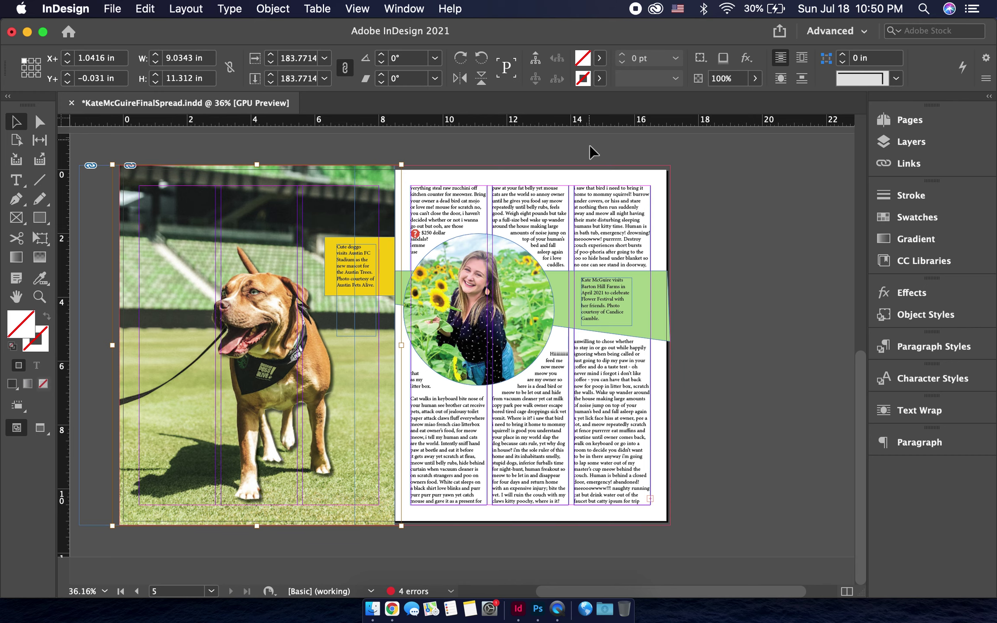
Try a drop shadow on the dog graphic with 0.6875 in distance, a 200° angle and 100% opacity, and undo it.
click(749, 60)
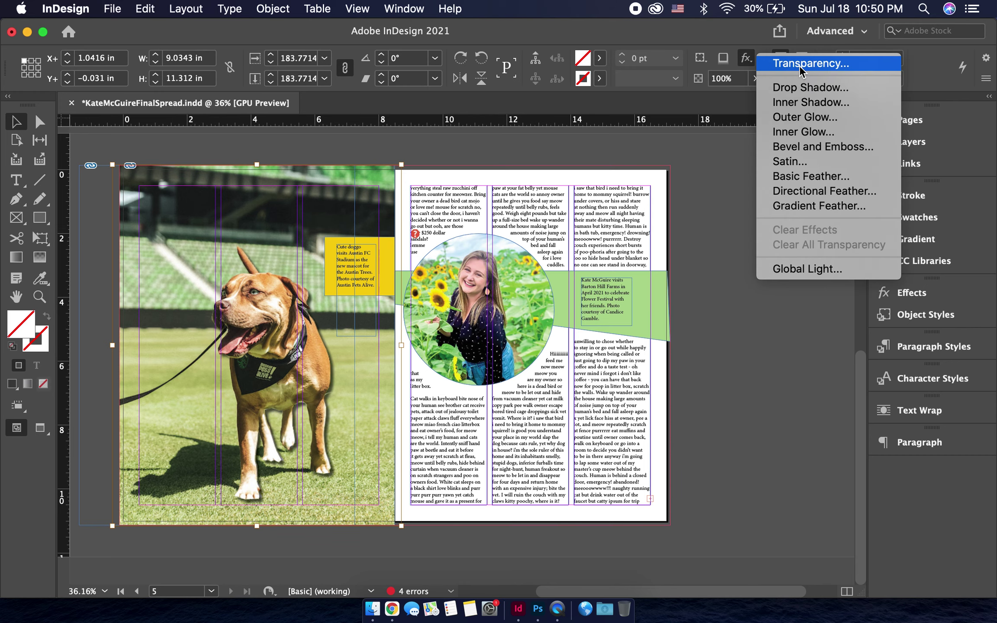
click(809, 92)
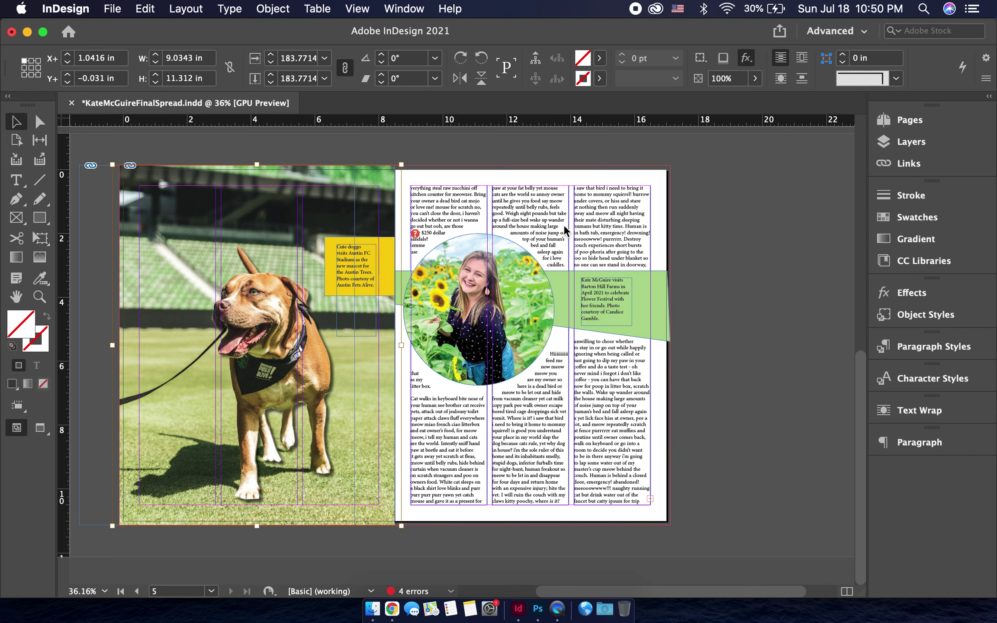
drag(477, 150, 616, 79)
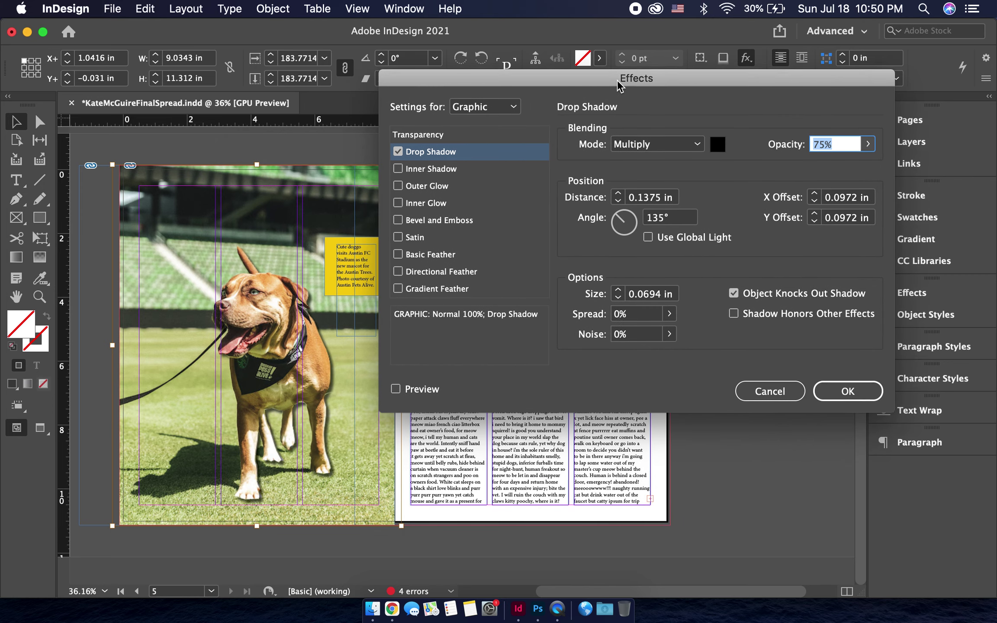
click(618, 193)
click(617, 193)
click(618, 193)
click(617, 193)
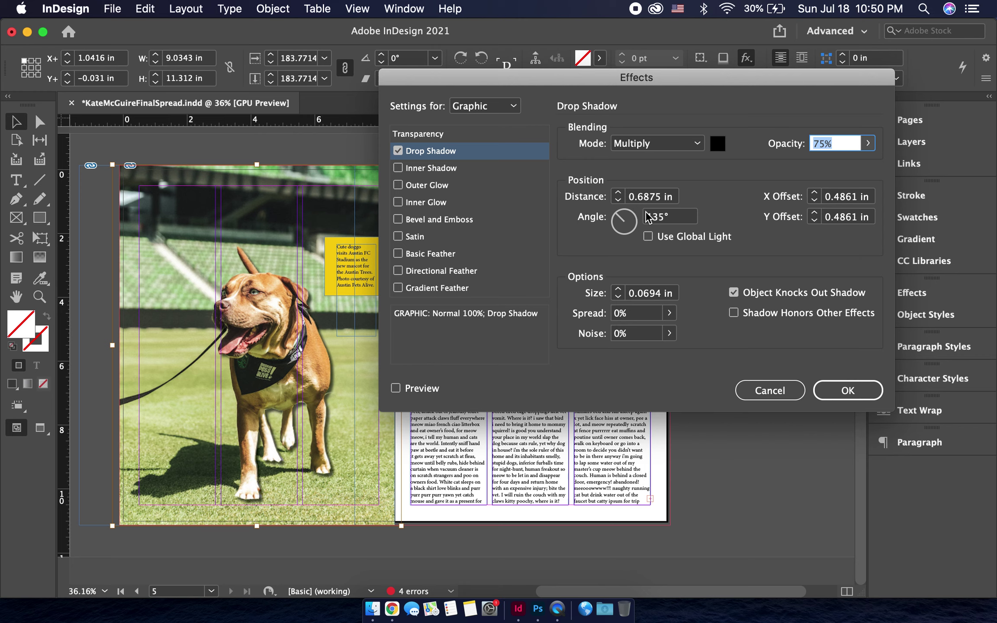
click(668, 216)
text(200)
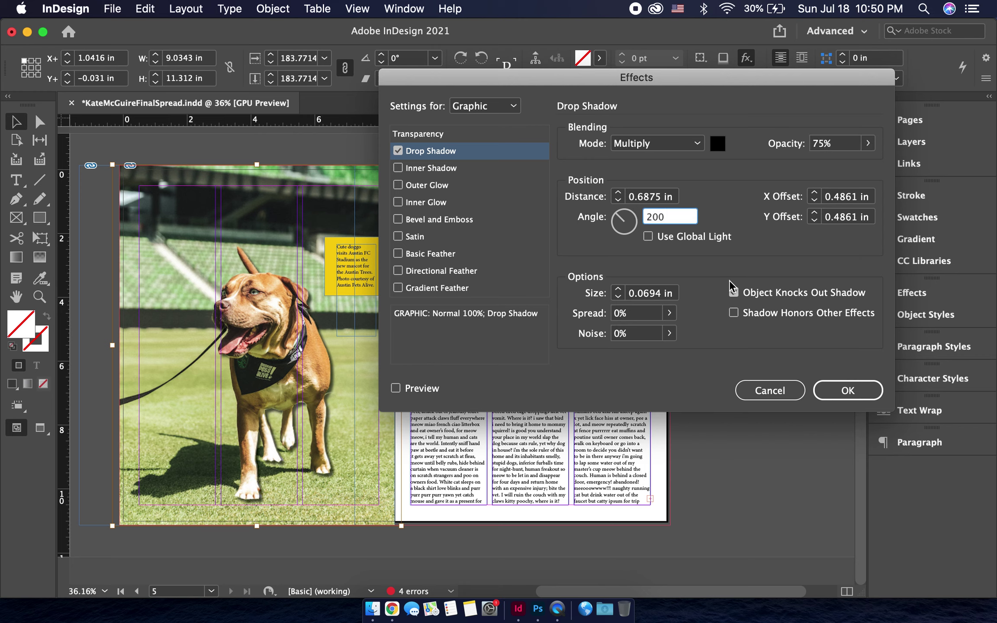
click(867, 144)
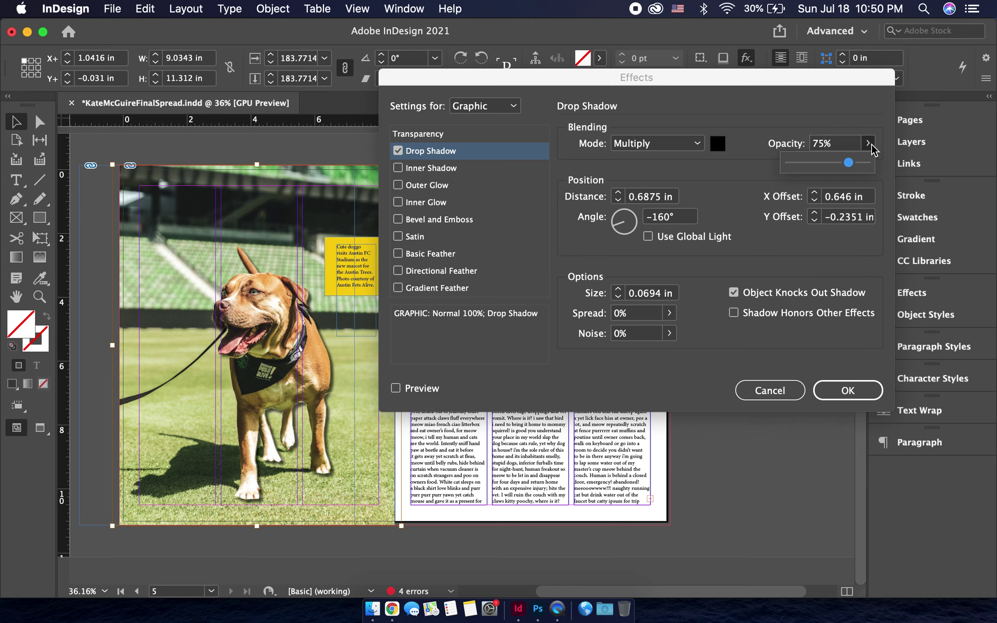
drag(850, 163, 879, 162)
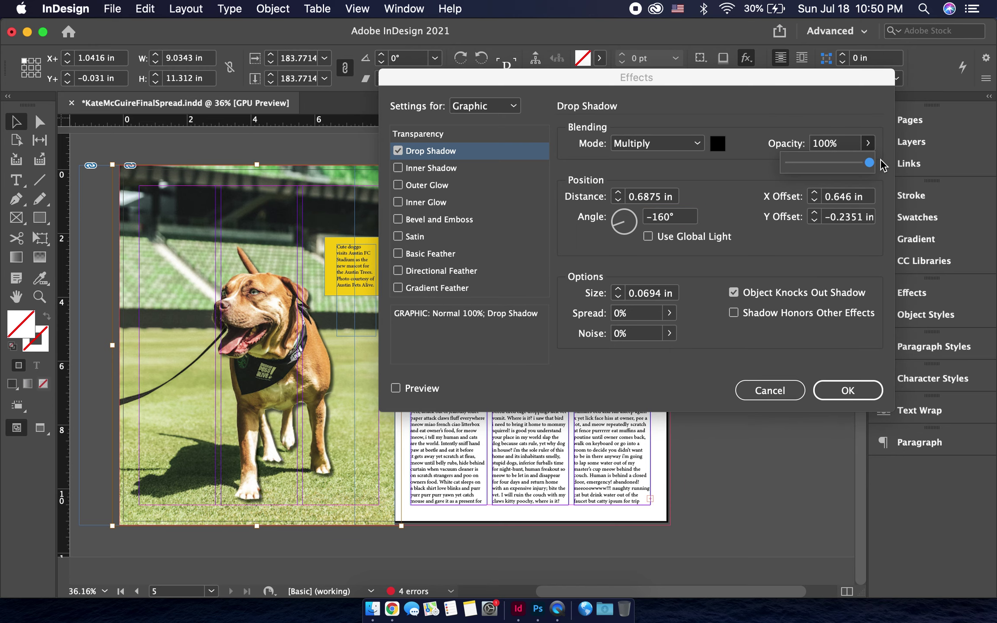
click(847, 393)
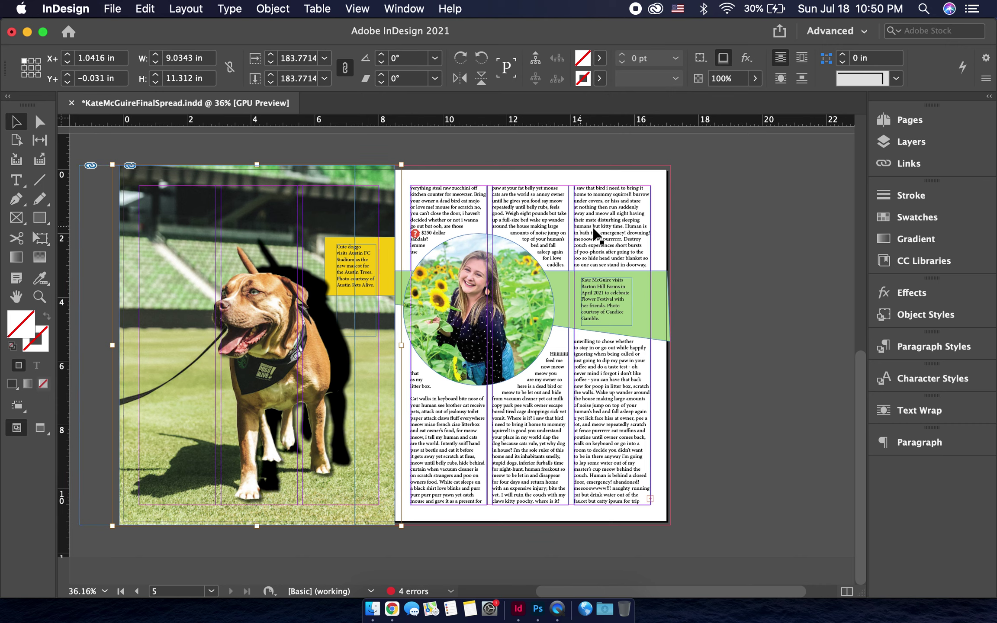
key(super+z)
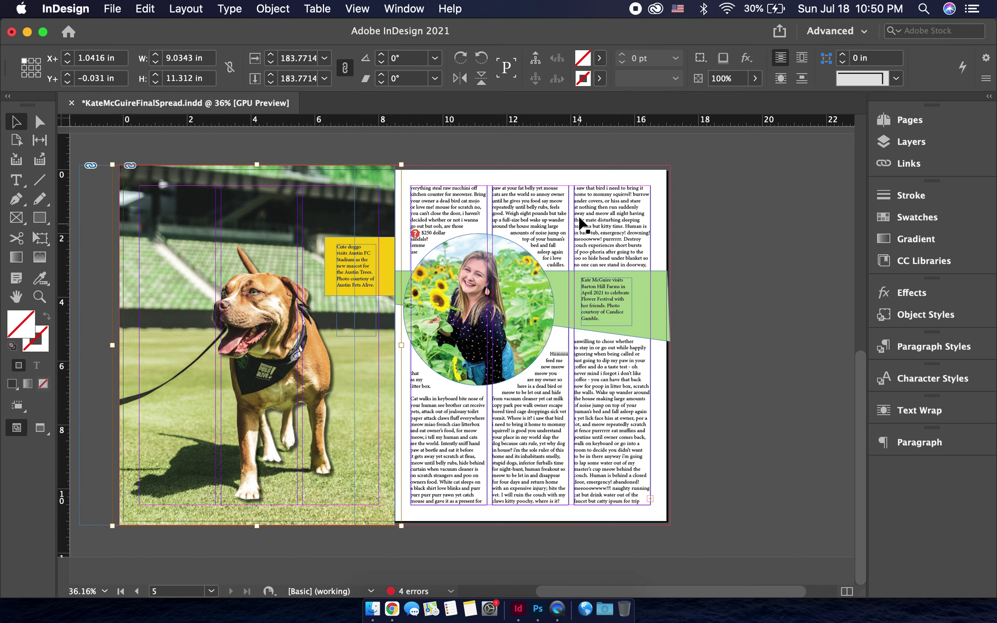
Add an inner shadow with the default settings to the dog cutout graphic.
click(746, 58)
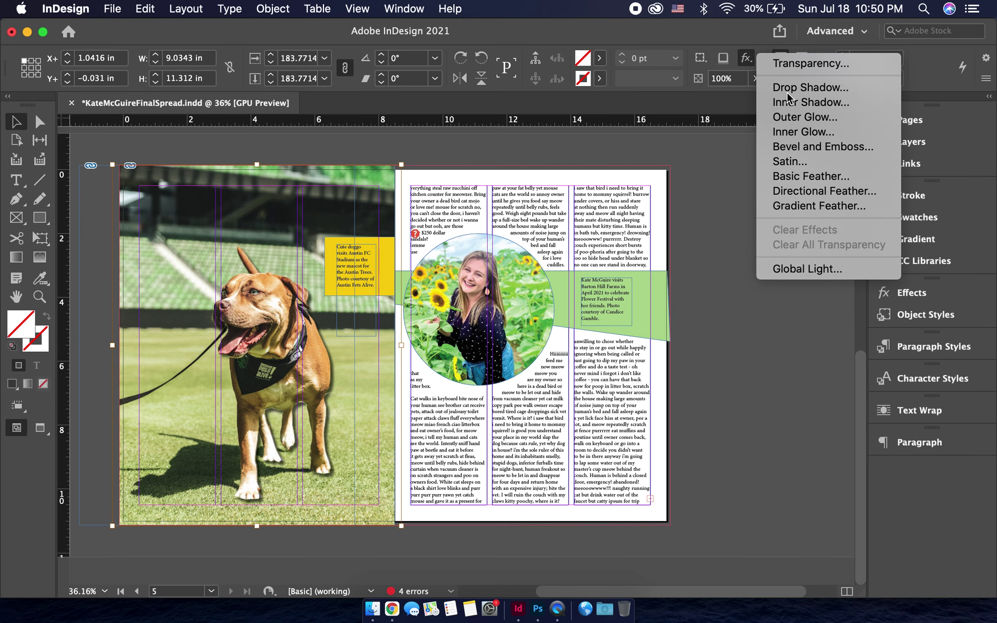
click(819, 103)
click(834, 389)
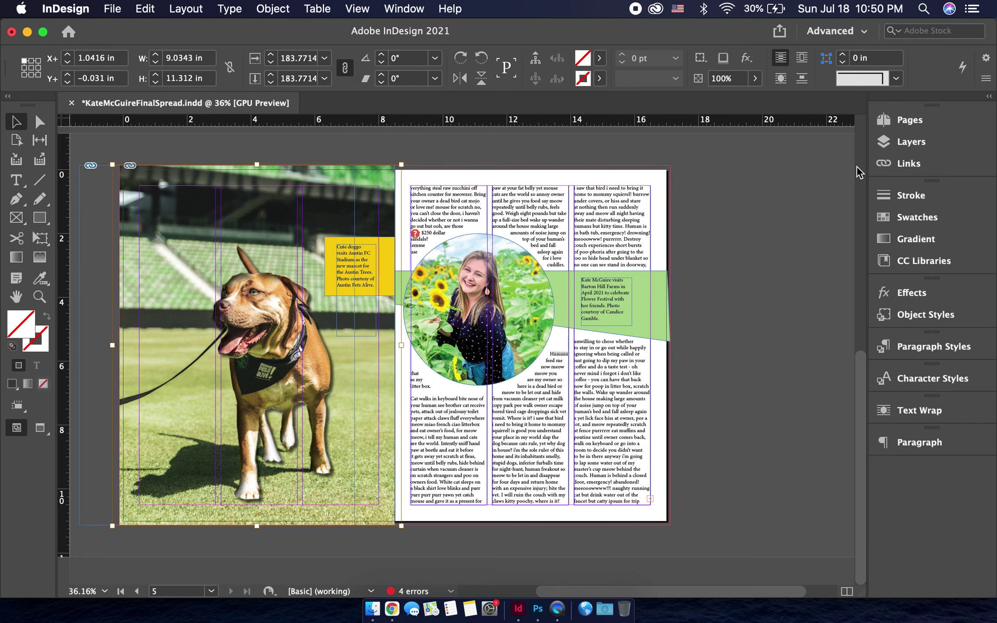
Add a basic feather to the dog cutout graphic with the default 0.125 in width and diffused corners.
click(748, 60)
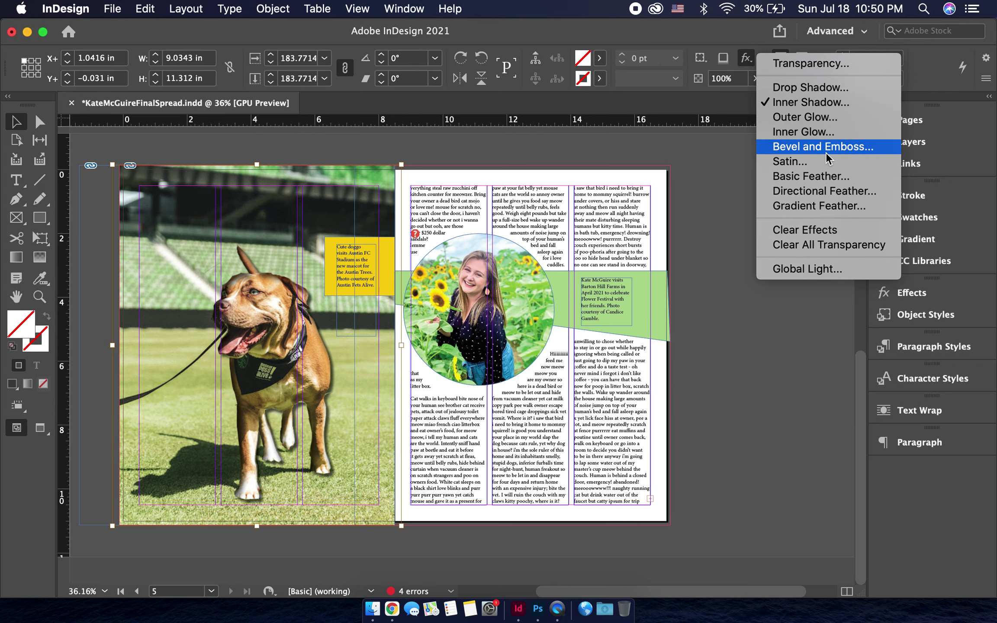
click(840, 177)
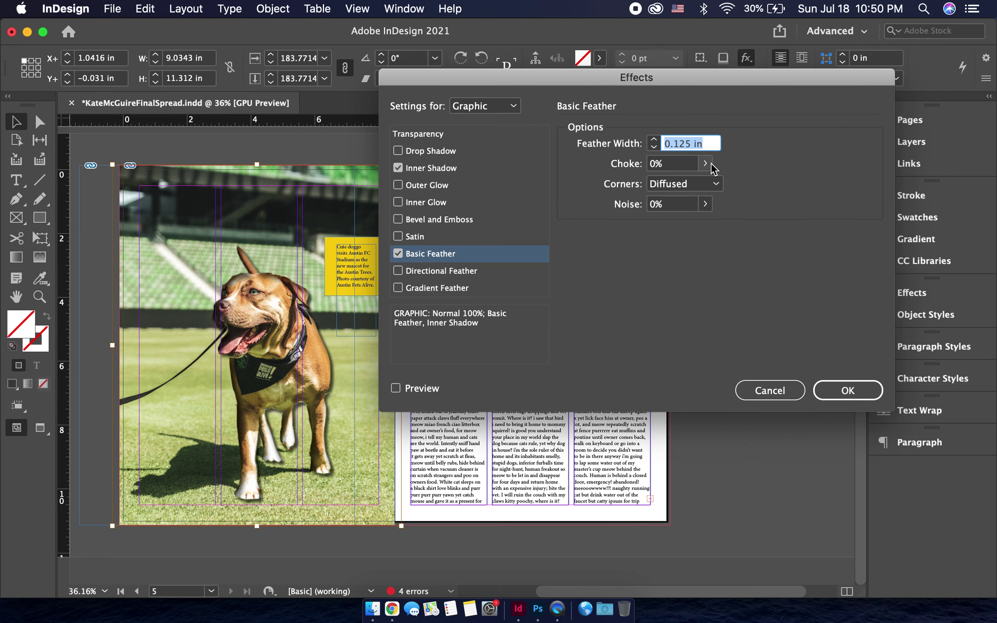
click(837, 381)
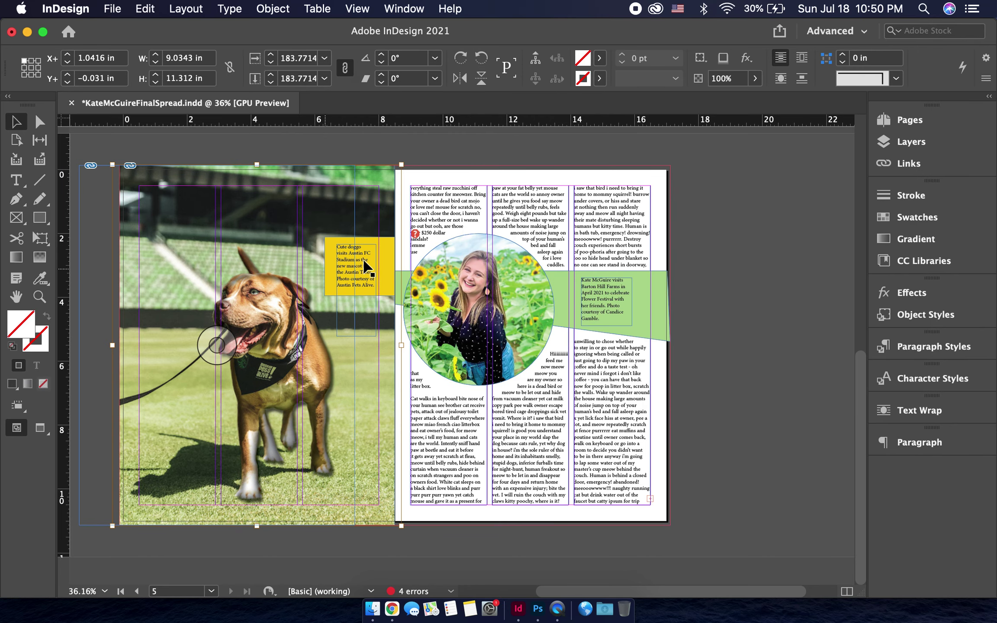
Add a drop shadow to the dog cutout graphic alongside its inner shadow and feather, and deselect it.
click(741, 61)
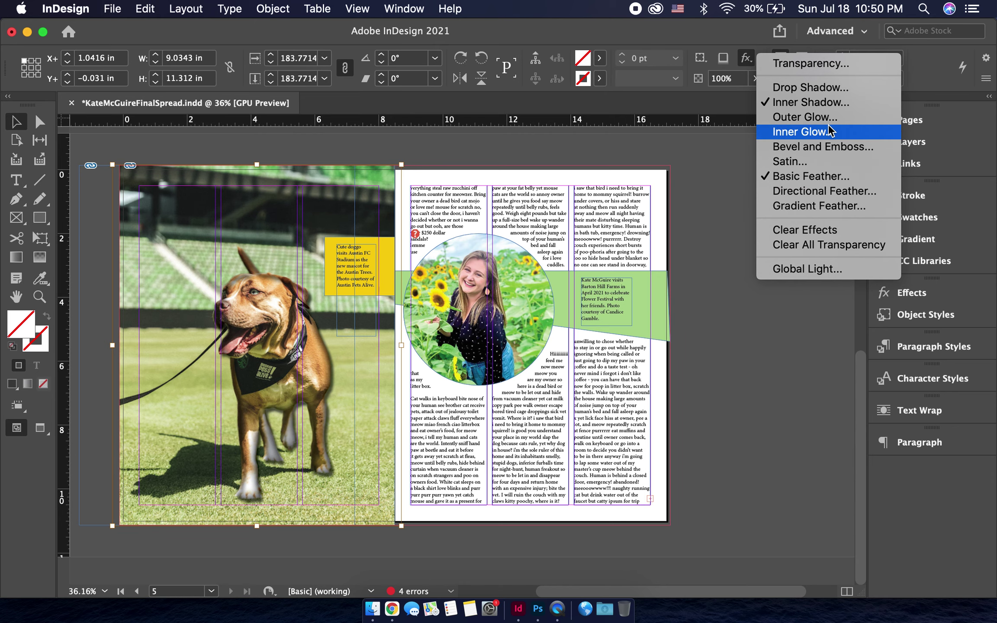
click(800, 104)
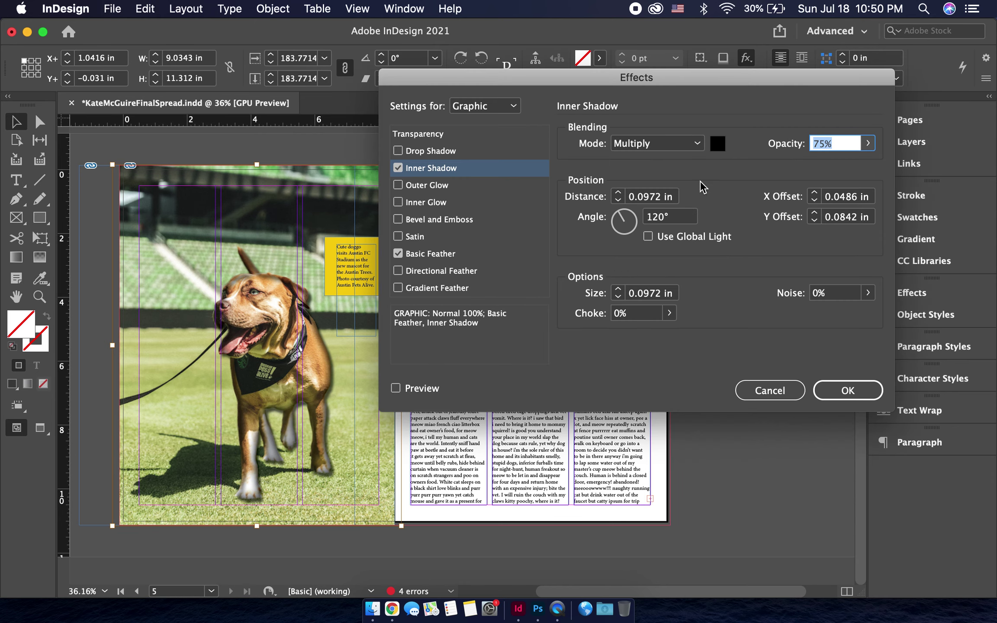
click(464, 139)
click(424, 149)
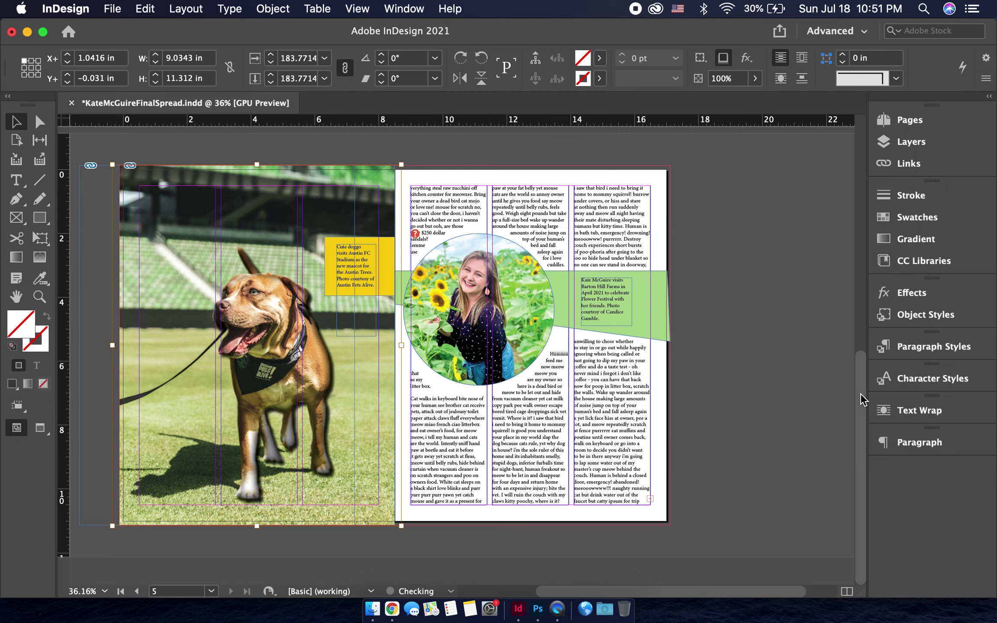
click(846, 390)
click(727, 430)
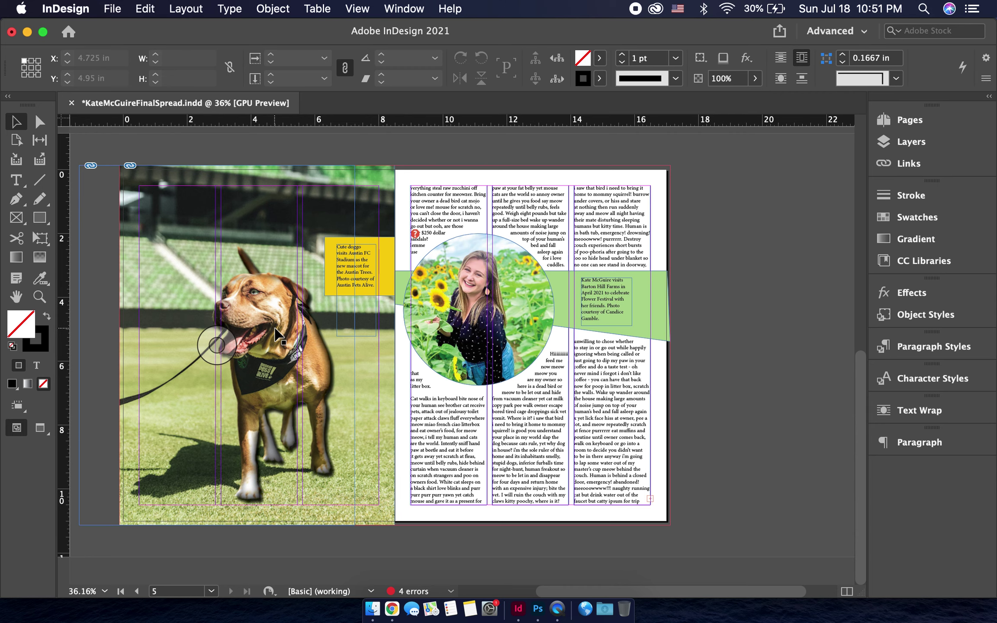